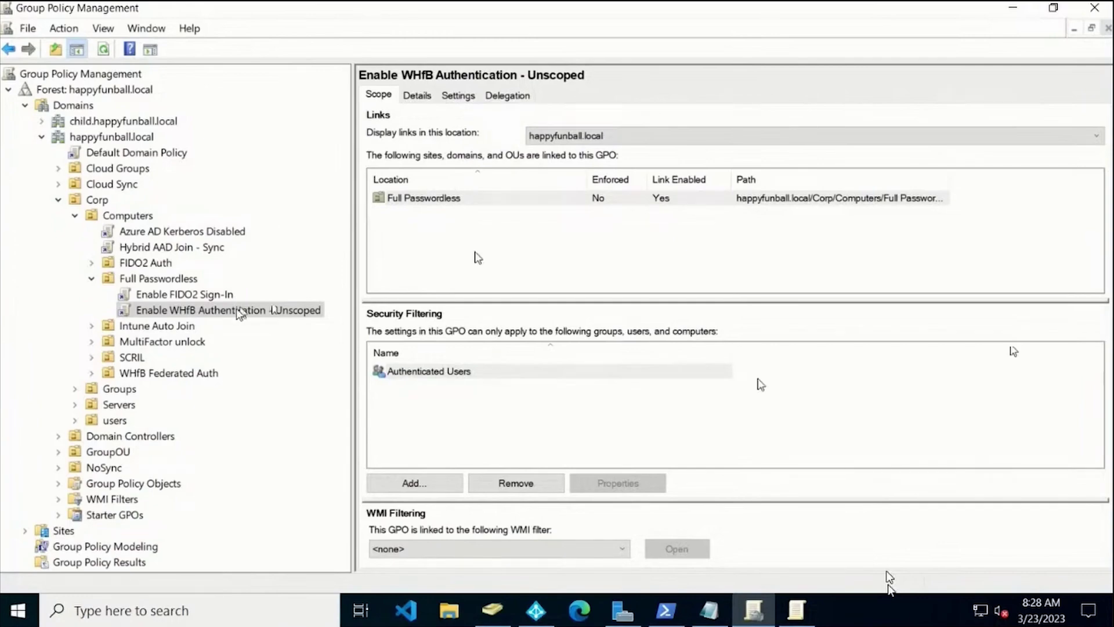
Inspect the Full Passwordless OU's policies to show Enable WHfB Authentication - Unscoped is linked only there.
{"action": "left_click", "coordinate": [180, 280]}
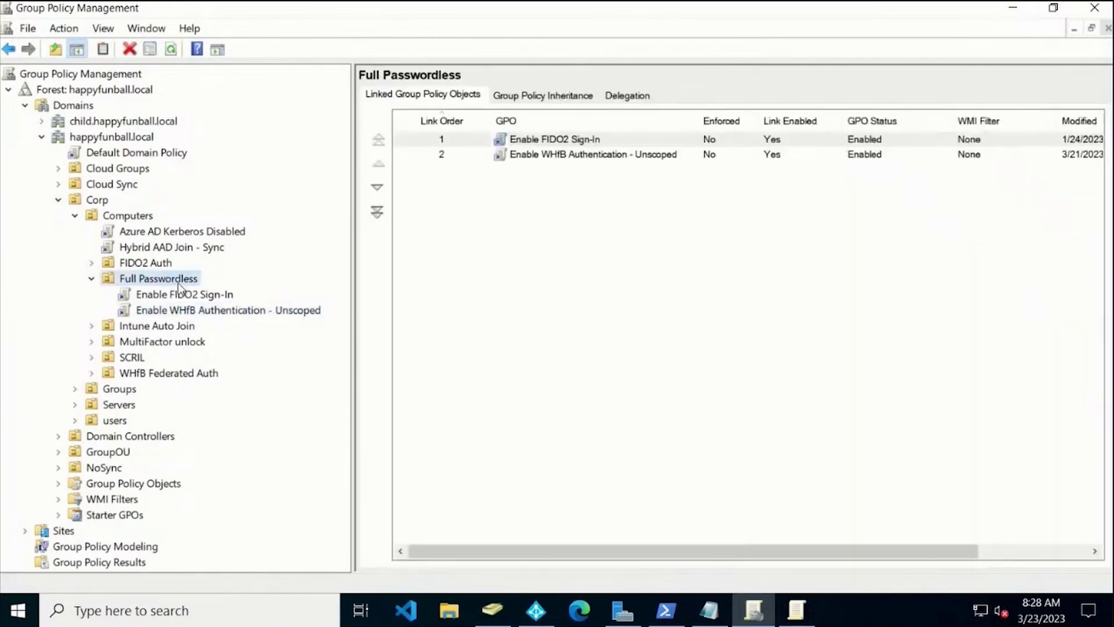
{"action": "left_click", "coordinate": [189, 295]}
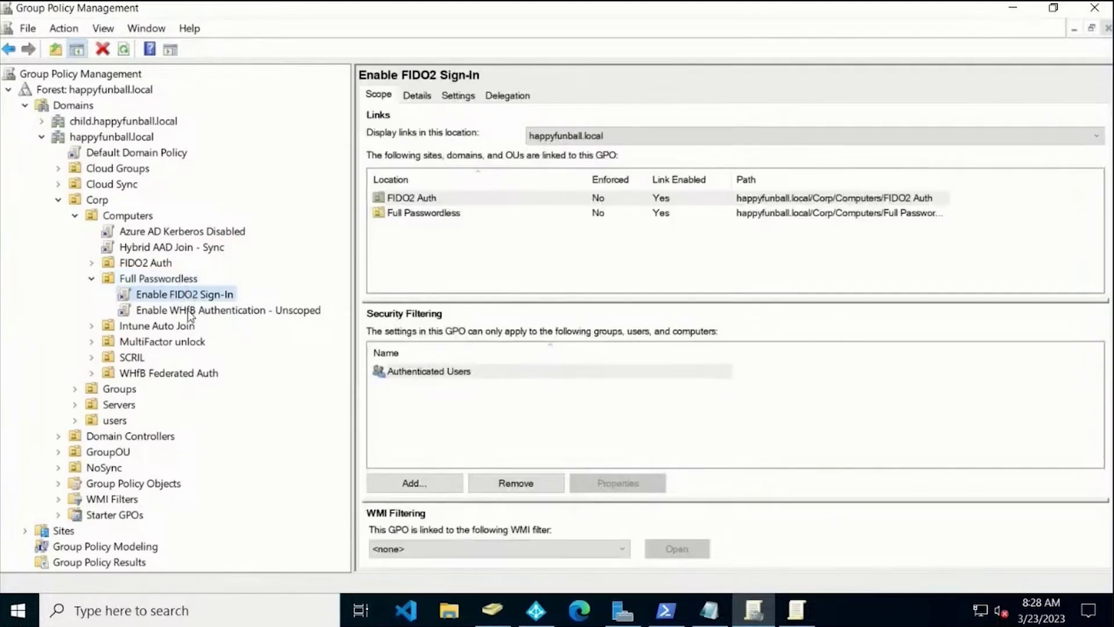
{"action": "left_click", "coordinate": [190, 311]}
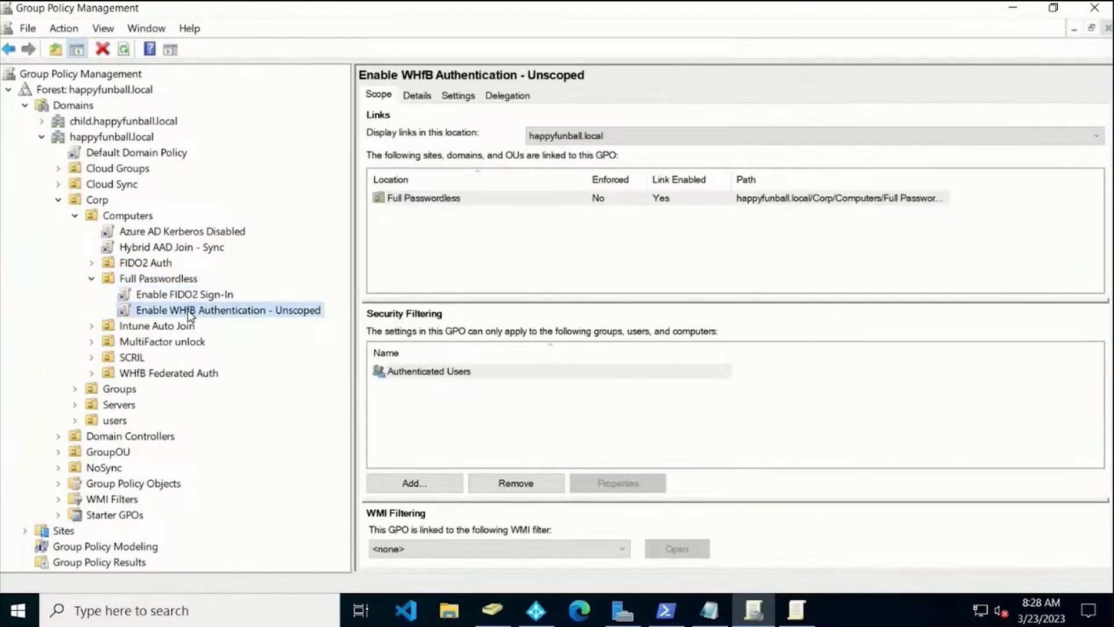
{"action": "left_click", "coordinate": [800, 613]}
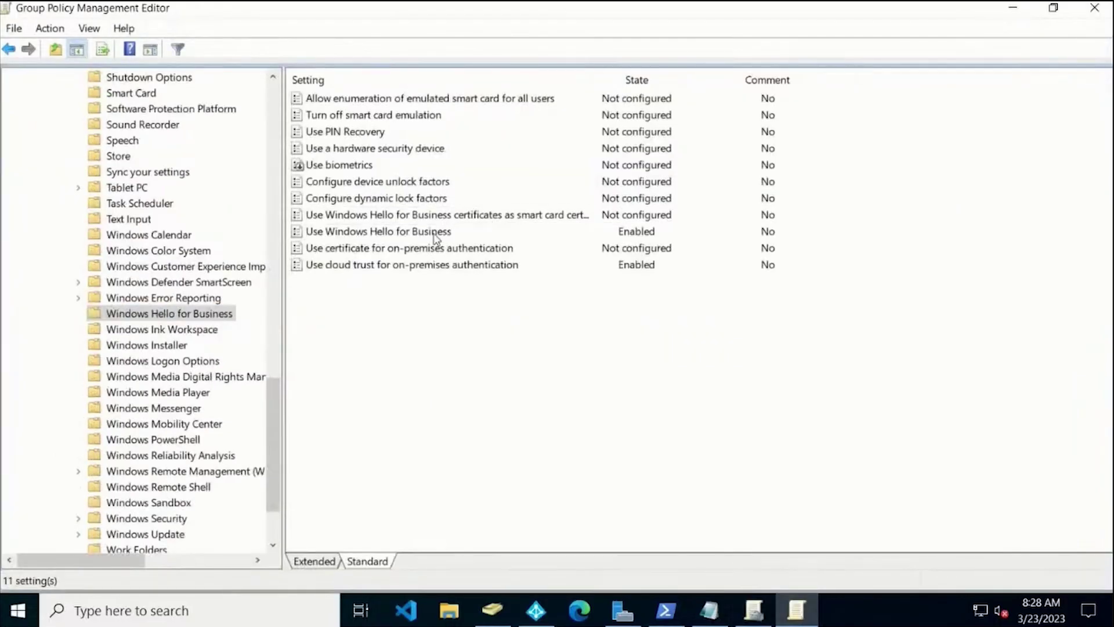
{"action": "double_click", "coordinate": [435, 231]}
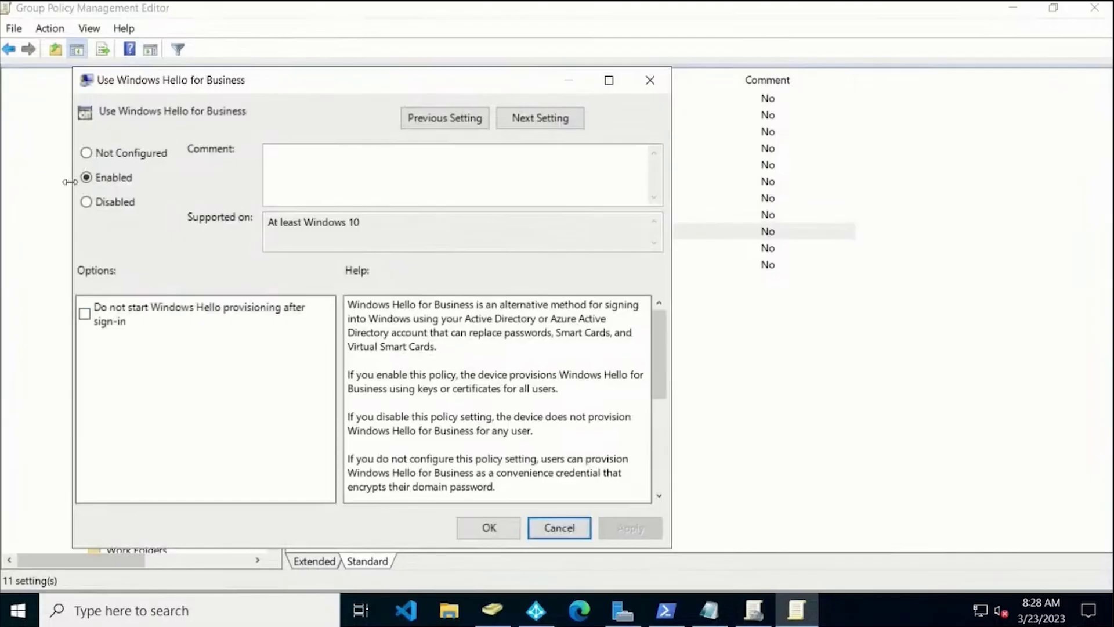
{"action": "left_click", "coordinate": [559, 528]}
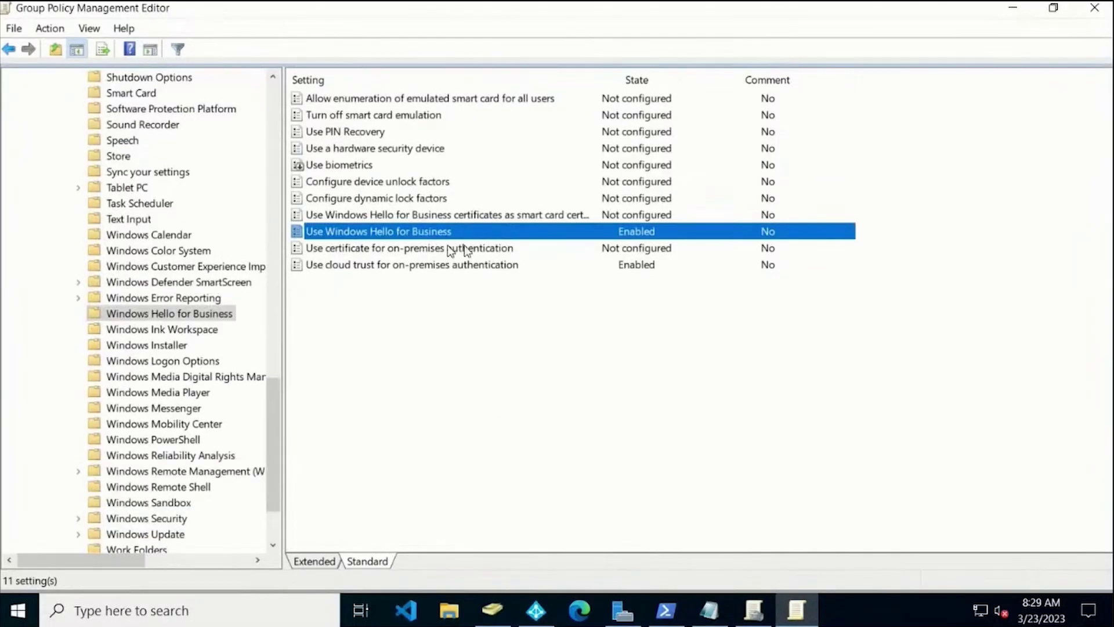
{"action": "double_click", "coordinate": [423, 266]}
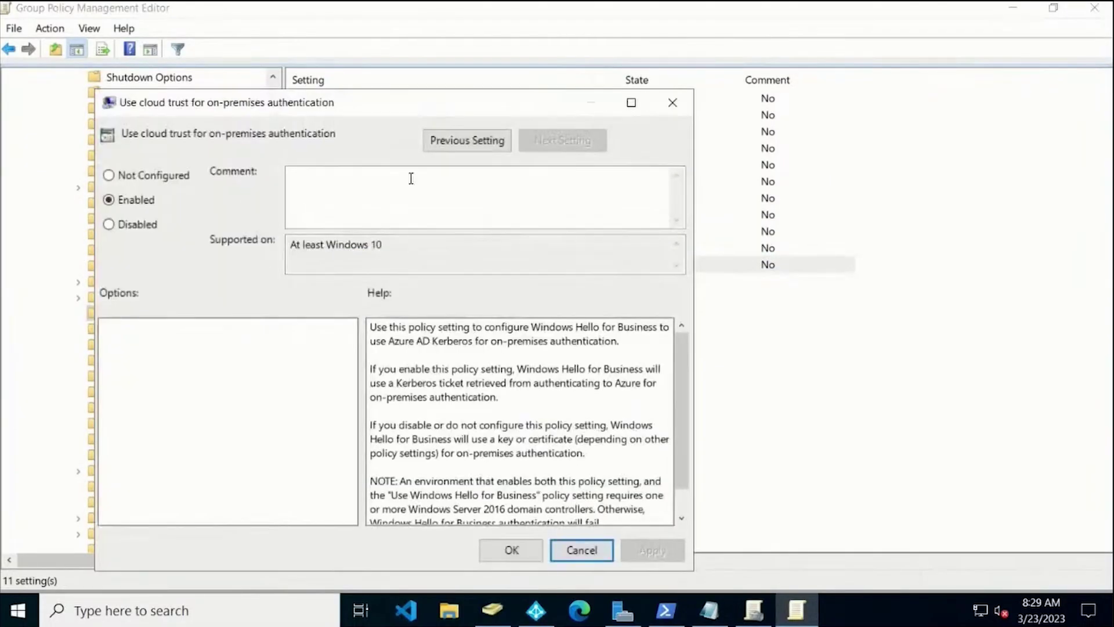
{"action": "left_click", "coordinate": [673, 102]}
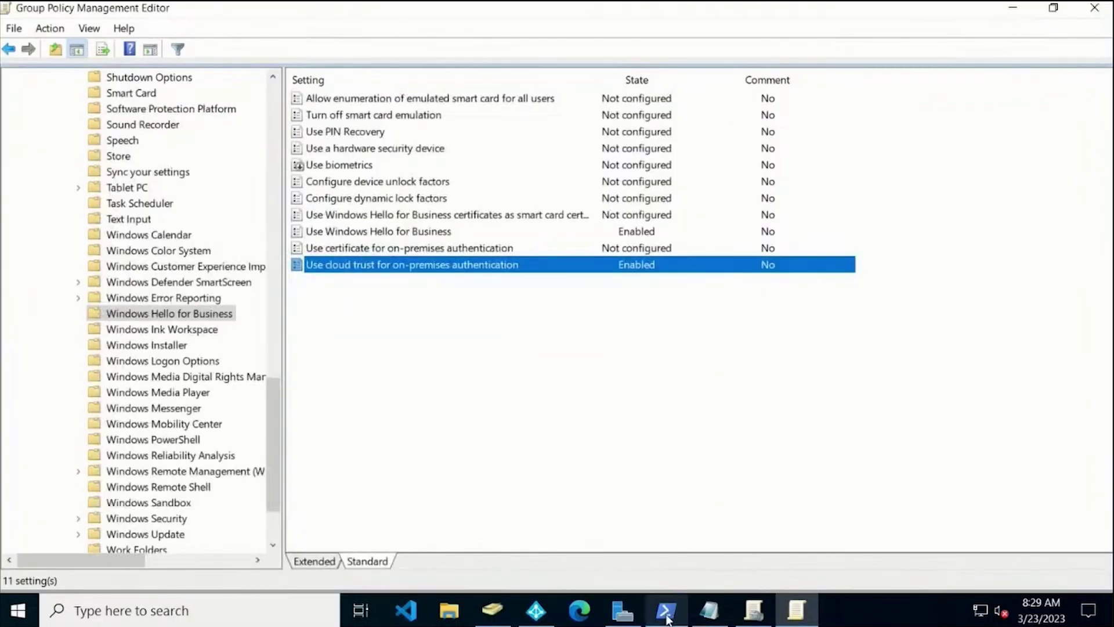
{"action": "left_click", "coordinate": [665, 609]}
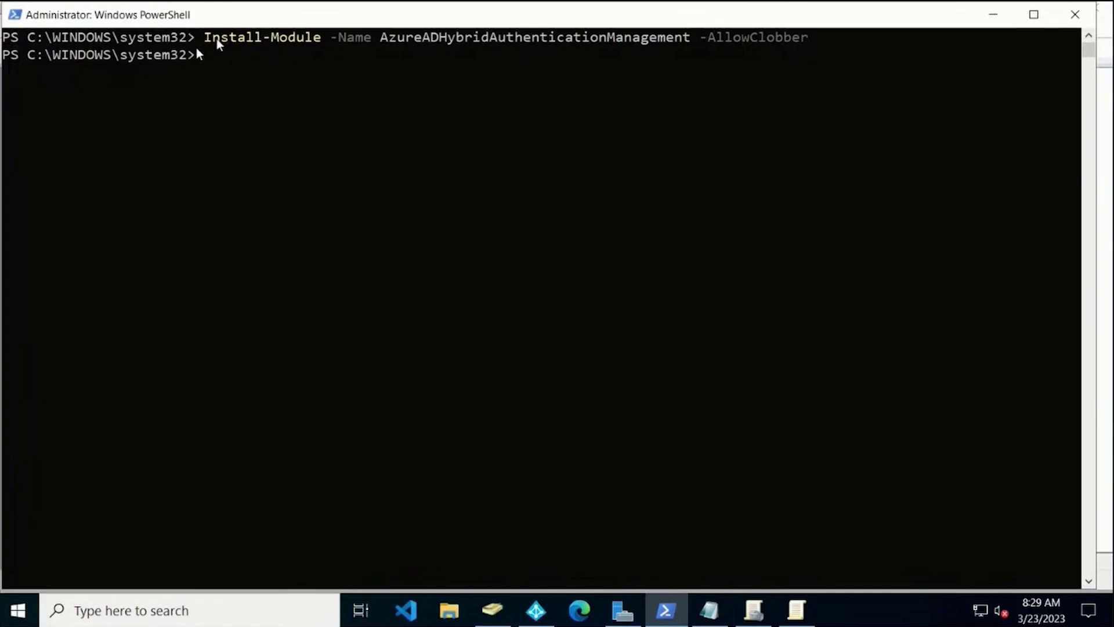
Run $domainCred = Get-Credential and enter the happyfunball.local domain admin's user name and password.
{"action": "double_click", "coordinate": [495, 37]}
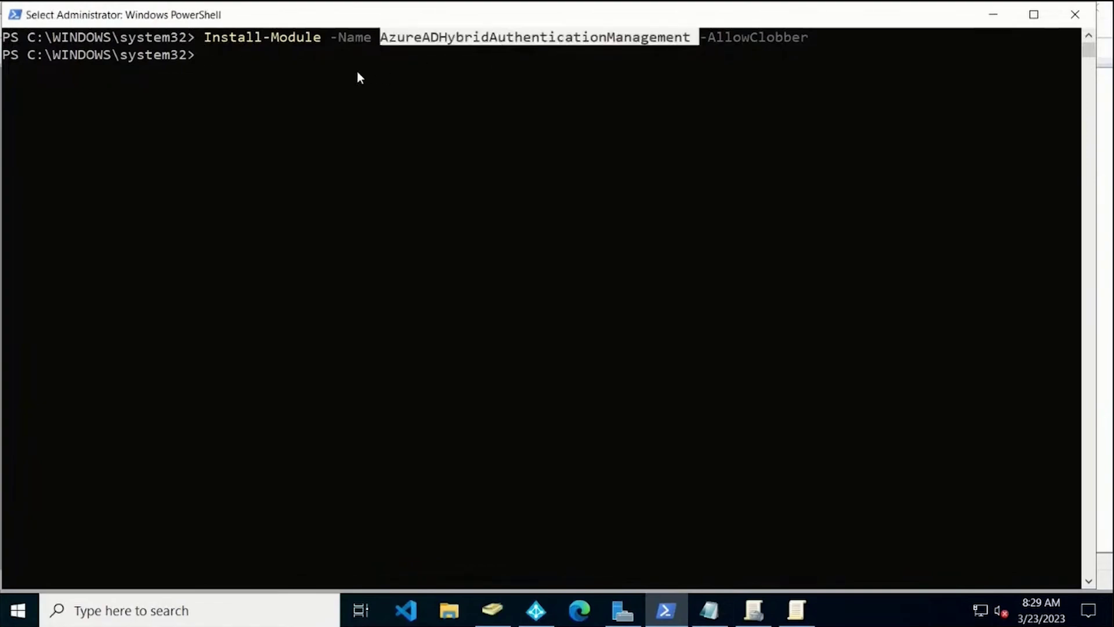
{"action": "left_click", "coordinate": [324, 57]}
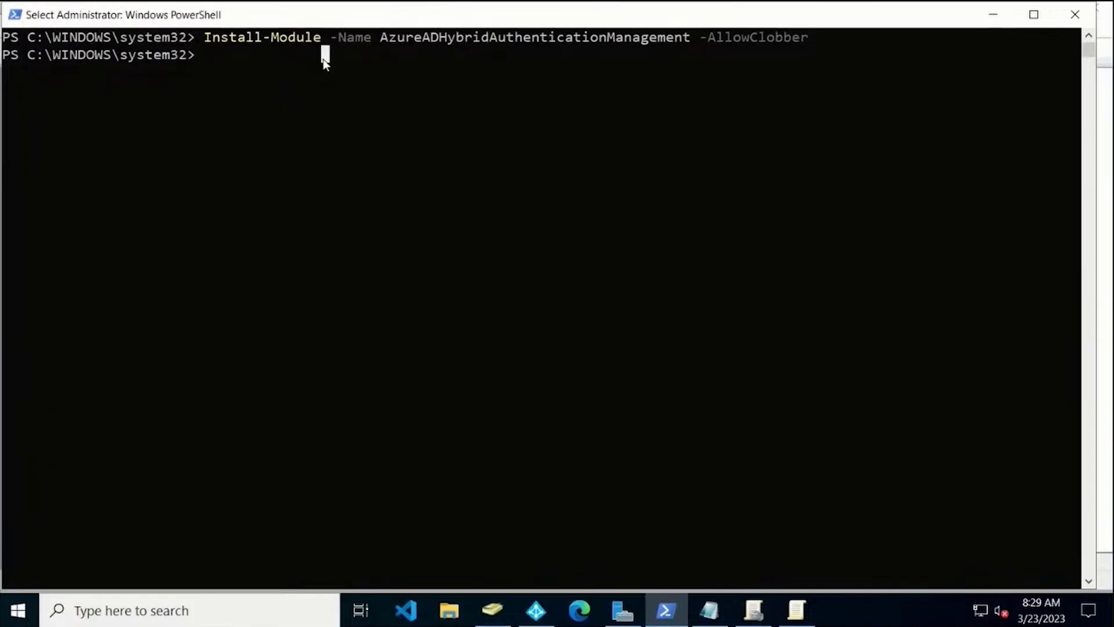
{"action": "type", "text": "$domainCred = get-credential"}
{"action": "key", "text": "Return"}
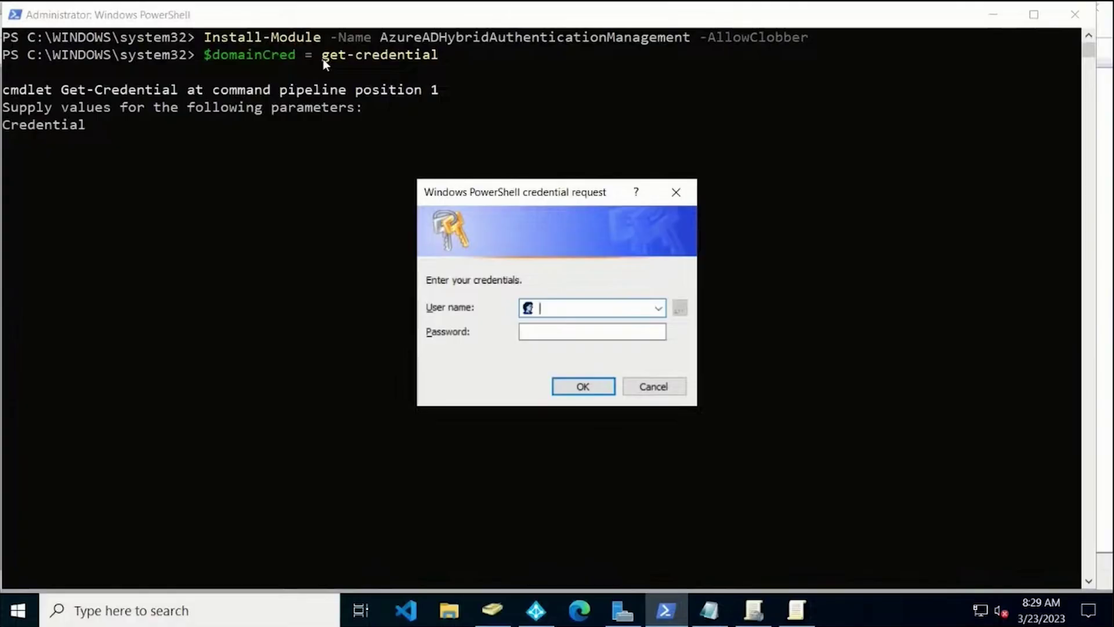
{"action": "key", "text": "Tab"}
{"action": "type", "text": "********"}
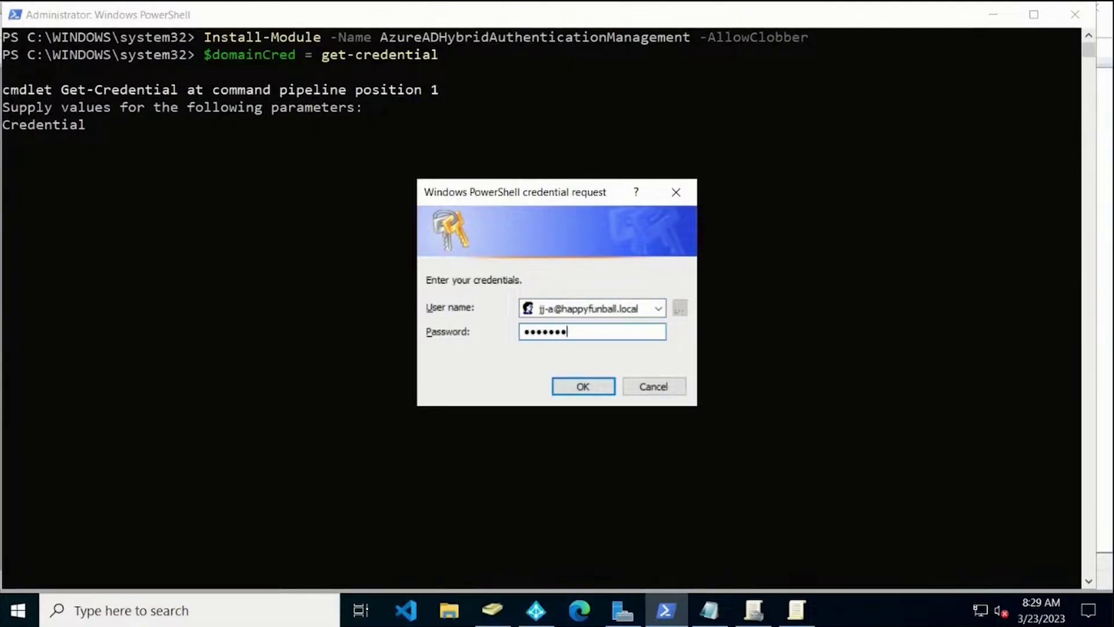
{"action": "key", "text": "Return"}
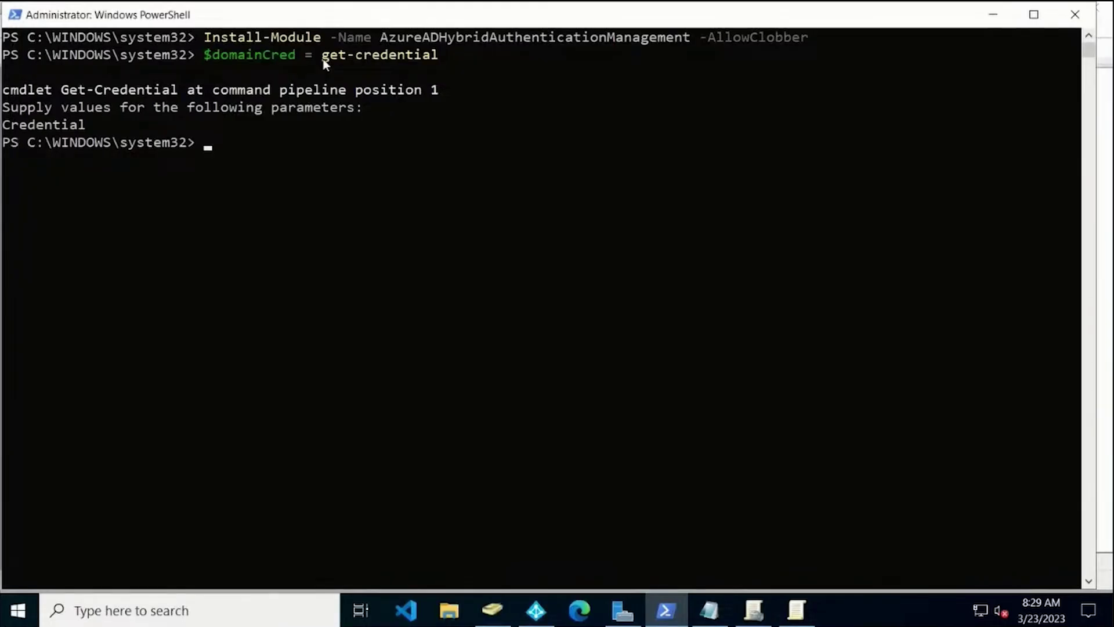
Run Get-AzureADKerberosServer for happyfunball.local with $domainCred and the cloud admin's UPN.
{"action": "type", "text": "get-azureadk"}
{"action": "key", "text": "Tab"}
{"action": "key", "text": "Tab"}
{"action": "type", "text": "-do"}
{"action": "key", "text": "Tab"}
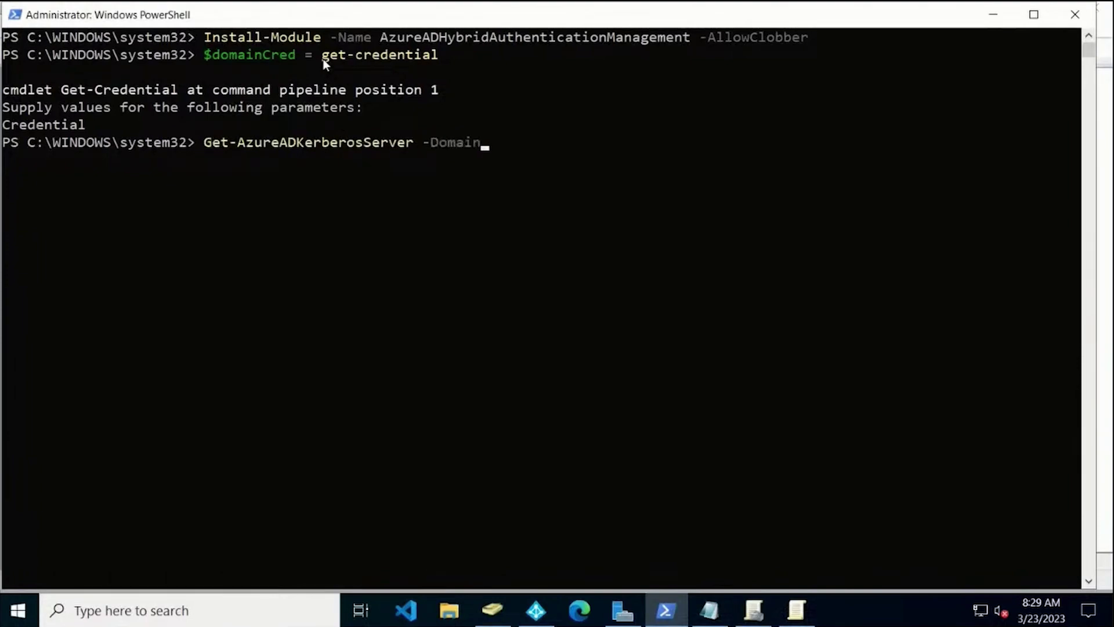
{"action": "type", "text": "happyfunball.loca"}
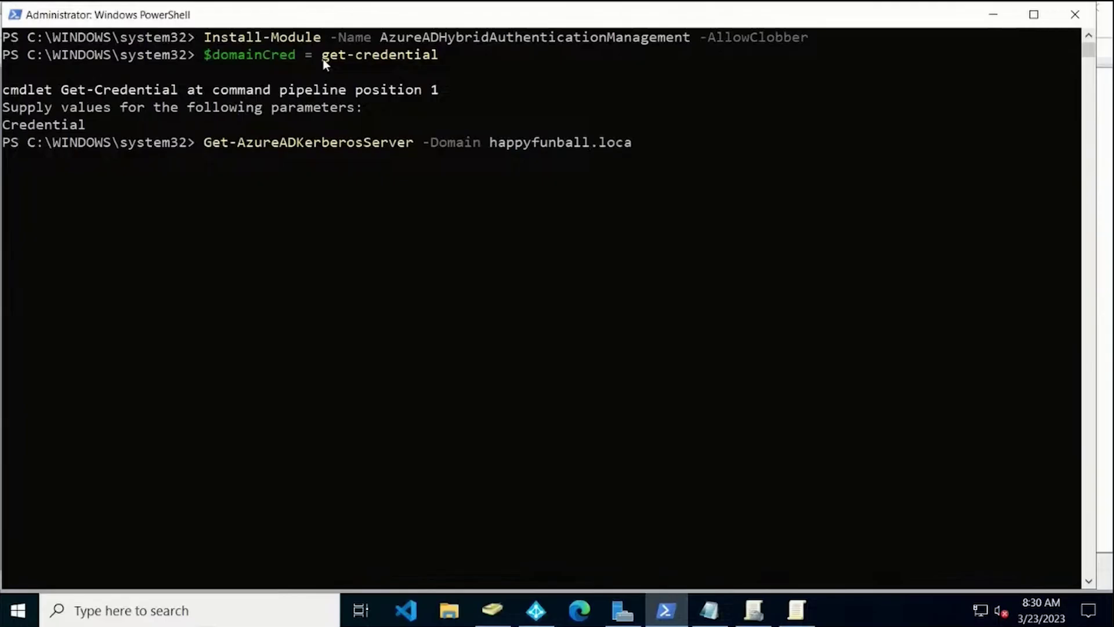
{"action": "type", "text": "l -do"}
{"action": "key", "text": "Tab"}
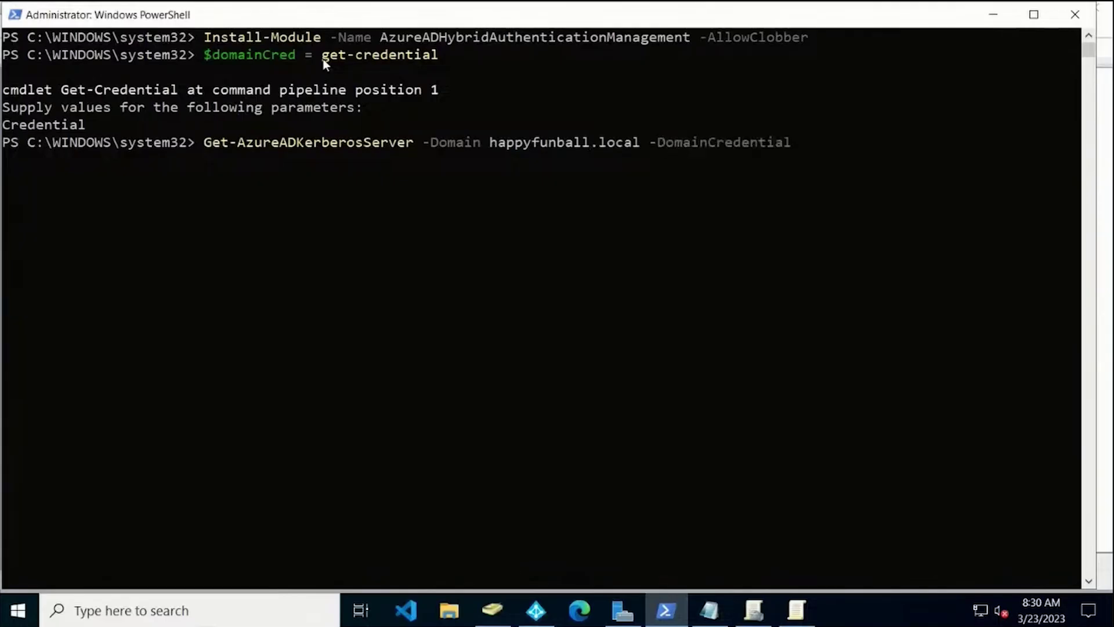
{"action": "type", "text": "$domainCred"}
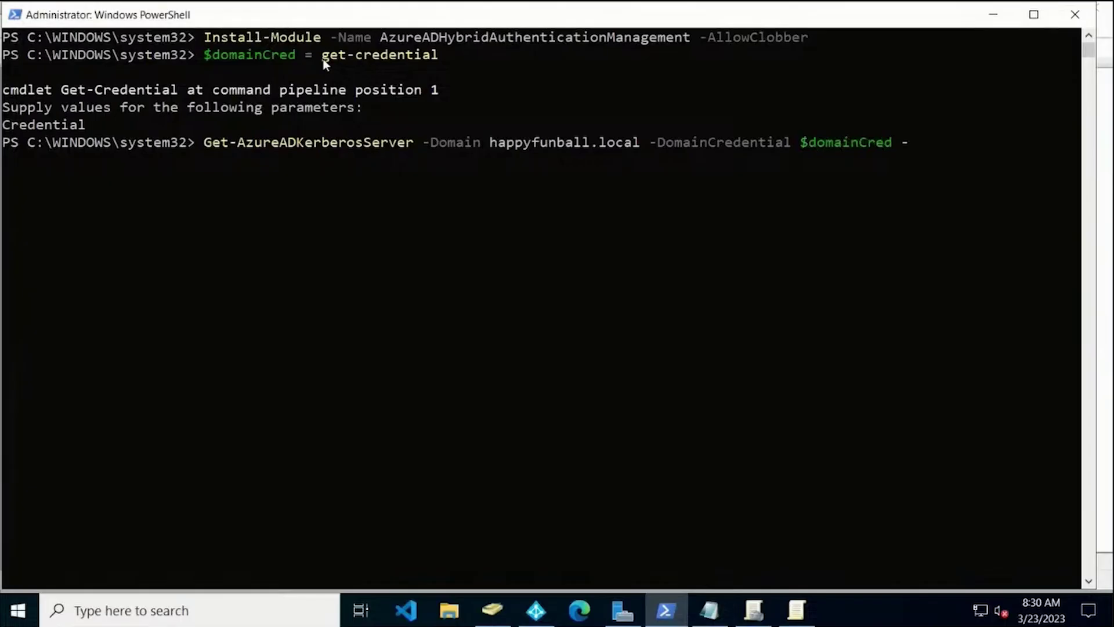
{"action": "type", "text": " -userpri"}
{"action": "key", "text": "Tab"}
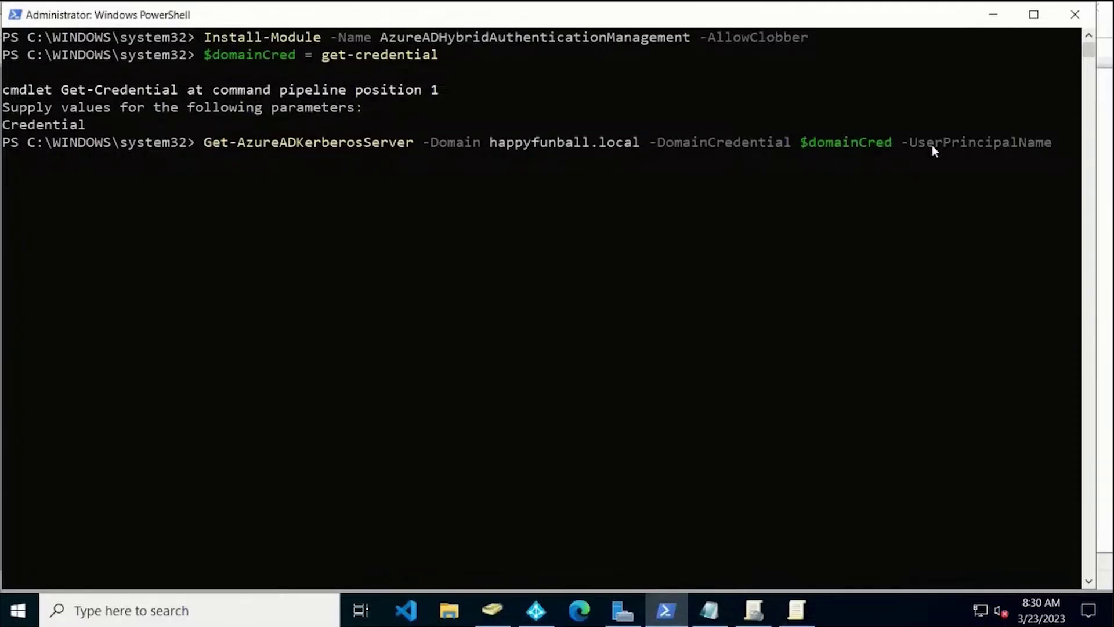
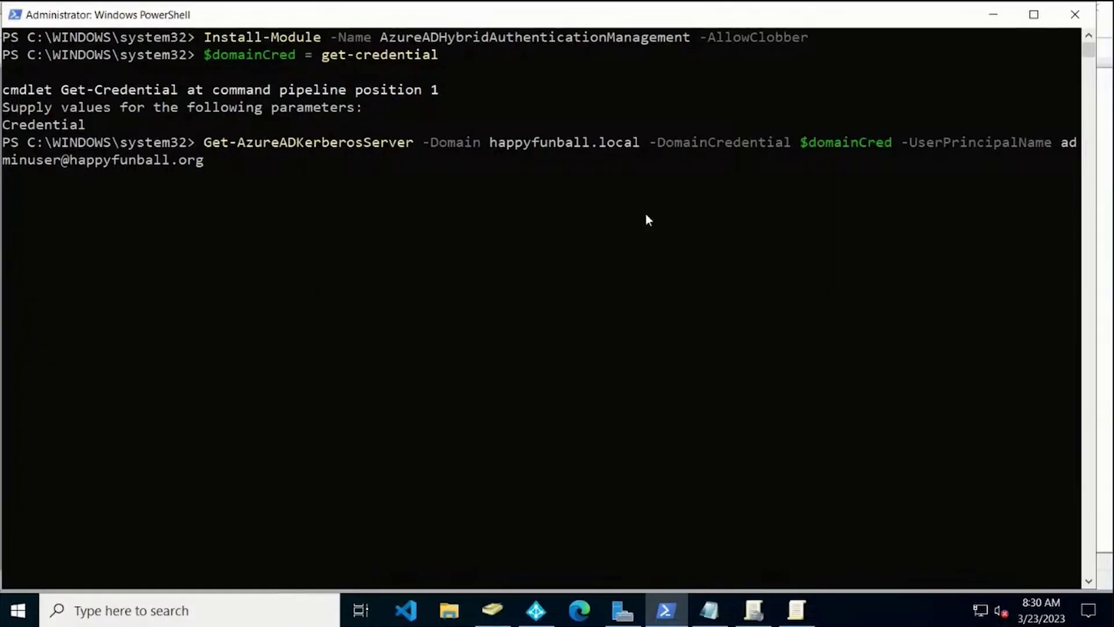
{"action": "left_click_drag", "start_coordinate": [491, 145], "coordinate": [561, 145]}
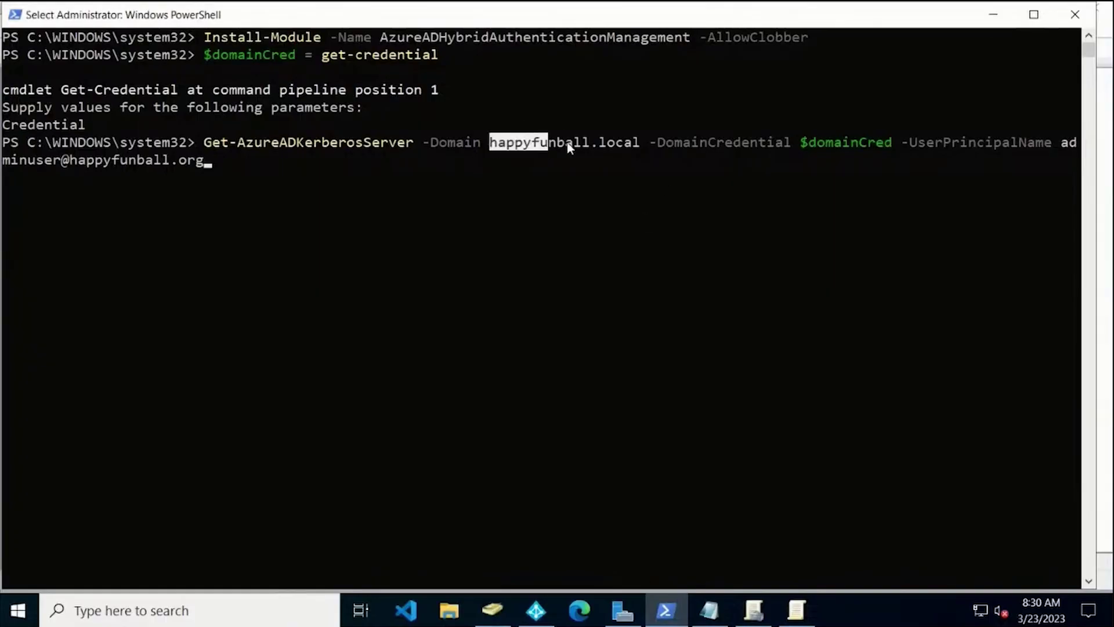
{"action": "left_click", "coordinate": [491, 164]}
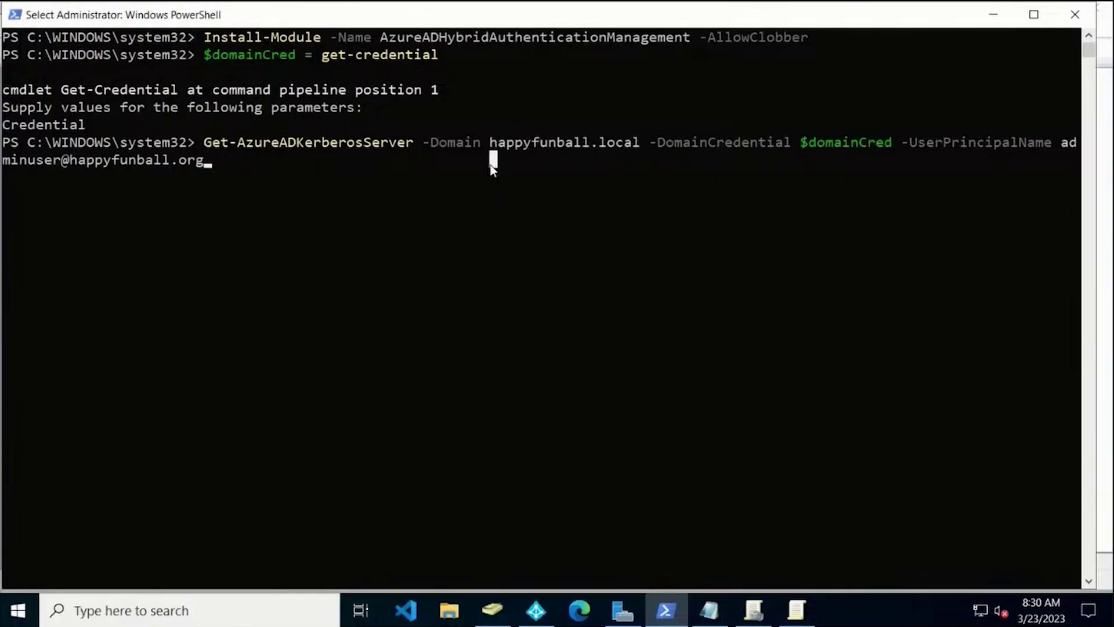
{"action": "key", "text": "Return"}
{"action": "key", "text": "Return"}
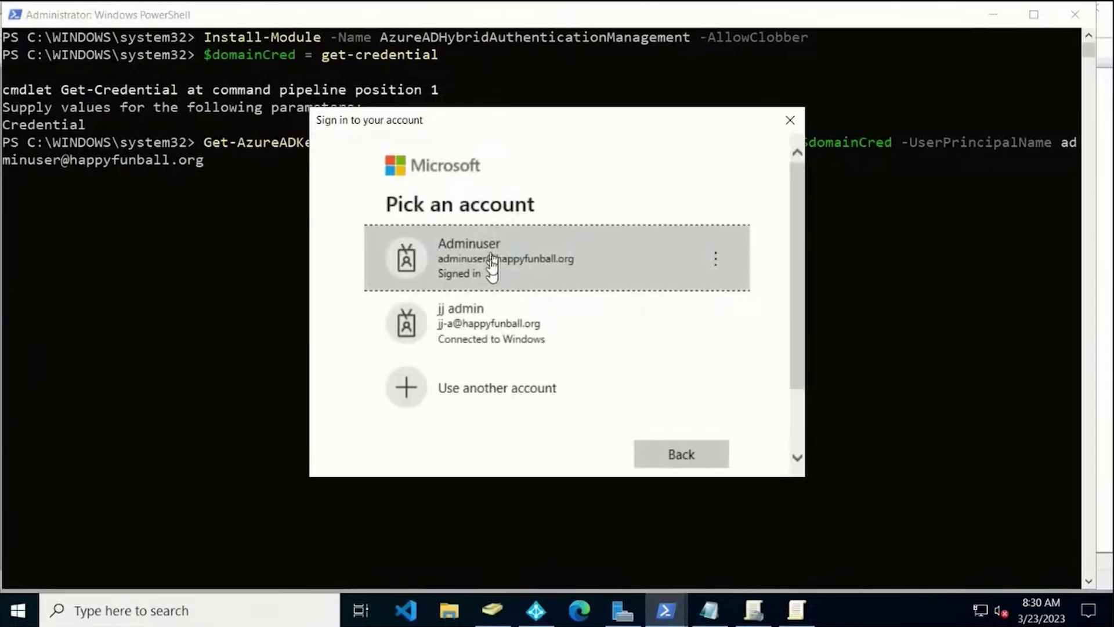
Sign in with the admin cloud account and copy the returned Kerberos server properties.
{"action": "left_click", "coordinate": [493, 265]}
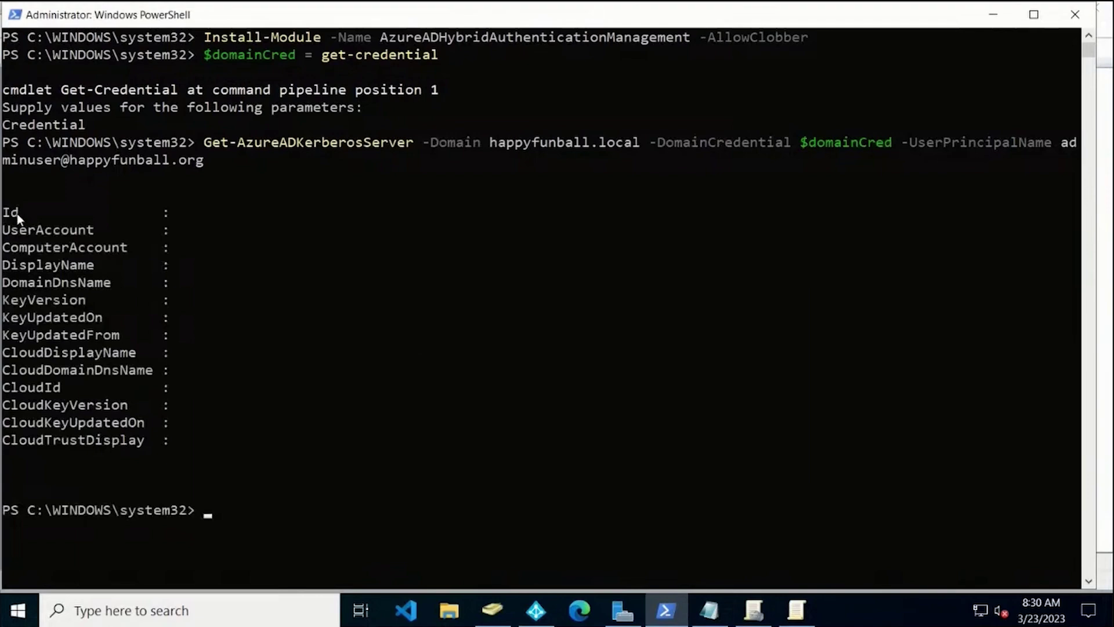
{"action": "left_click_drag", "start_coordinate": [3, 212], "coordinate": [458, 431]}
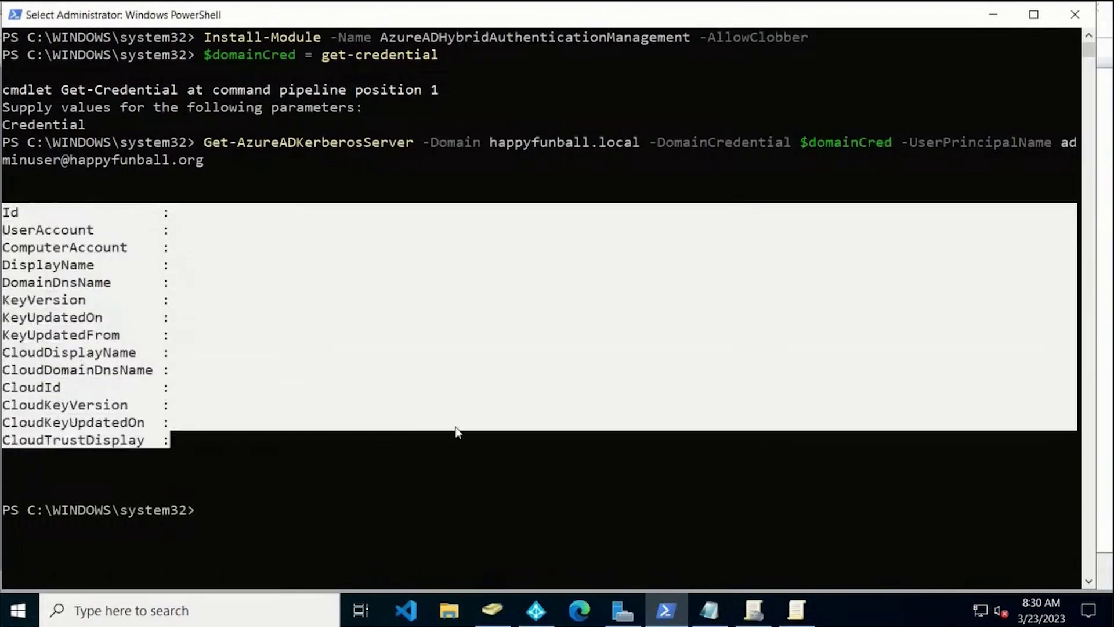
{"action": "right_click", "coordinate": [457, 432]}
Create the object with Set-AzureADKerberosServer, then rerun Get-AzureADKerberosServer to confirm it.
{"action": "key", "text": "Up"}
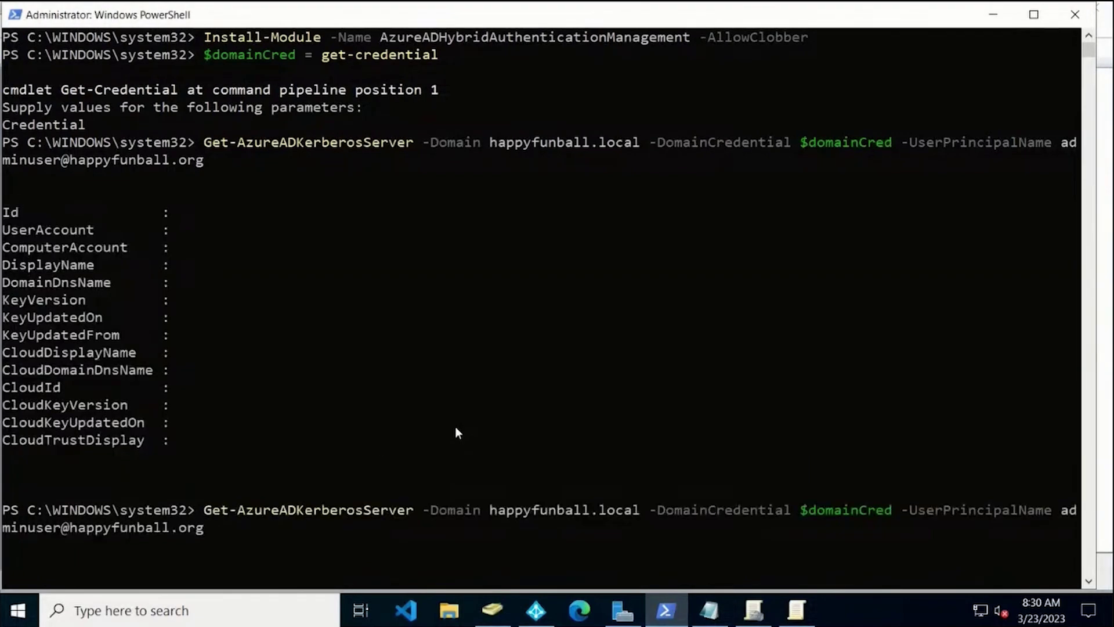
{"action": "key", "text": "Home"}
{"action": "key", "text": "Delete"}
{"action": "type", "text": "s"}
{"action": "key", "text": "Return"}
{"action": "key", "text": "Up"}
{"action": "key", "text": "Up"}
{"action": "key", "text": "Return"}
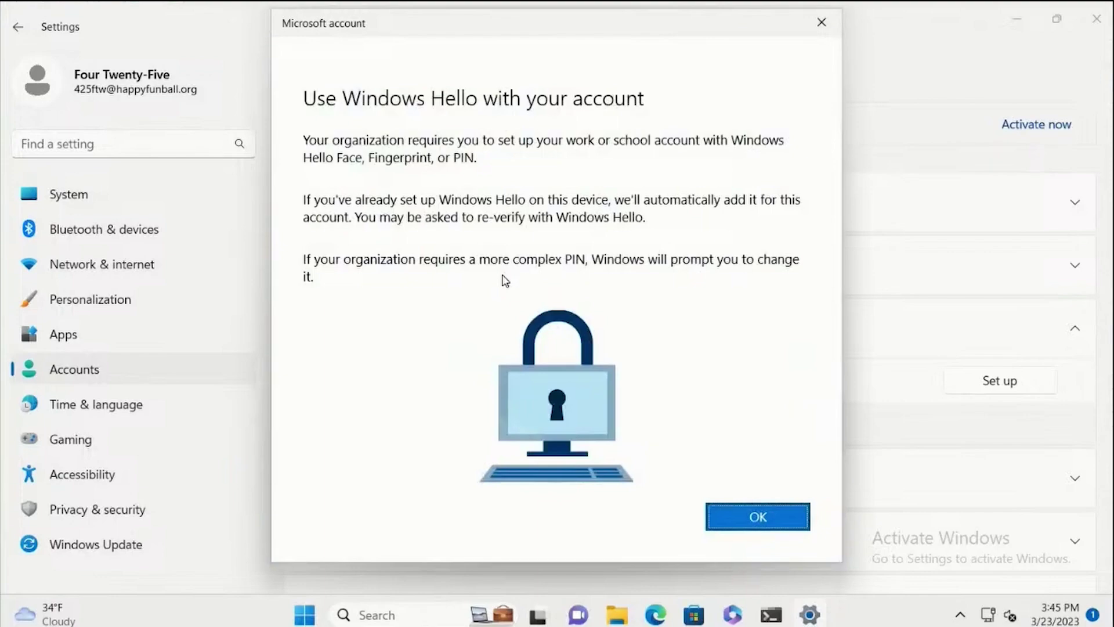
Begin Windows Hello setup and verify the work account by pasting its Temporary Access Pass.
{"action": "left_click", "coordinate": [769, 518]}
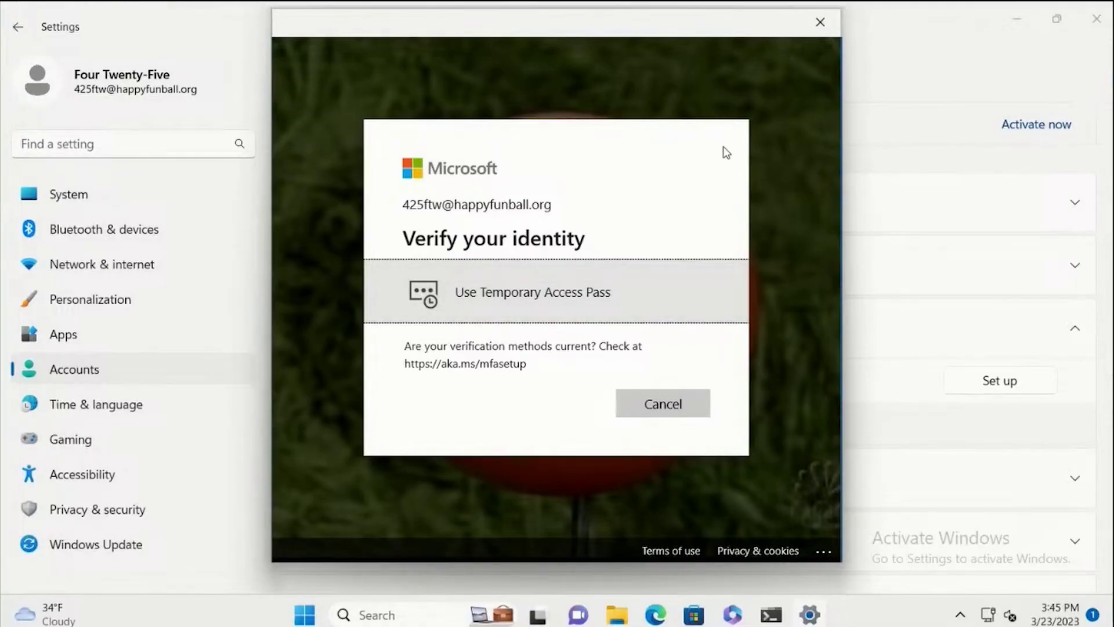
{"action": "left_click", "coordinate": [553, 296]}
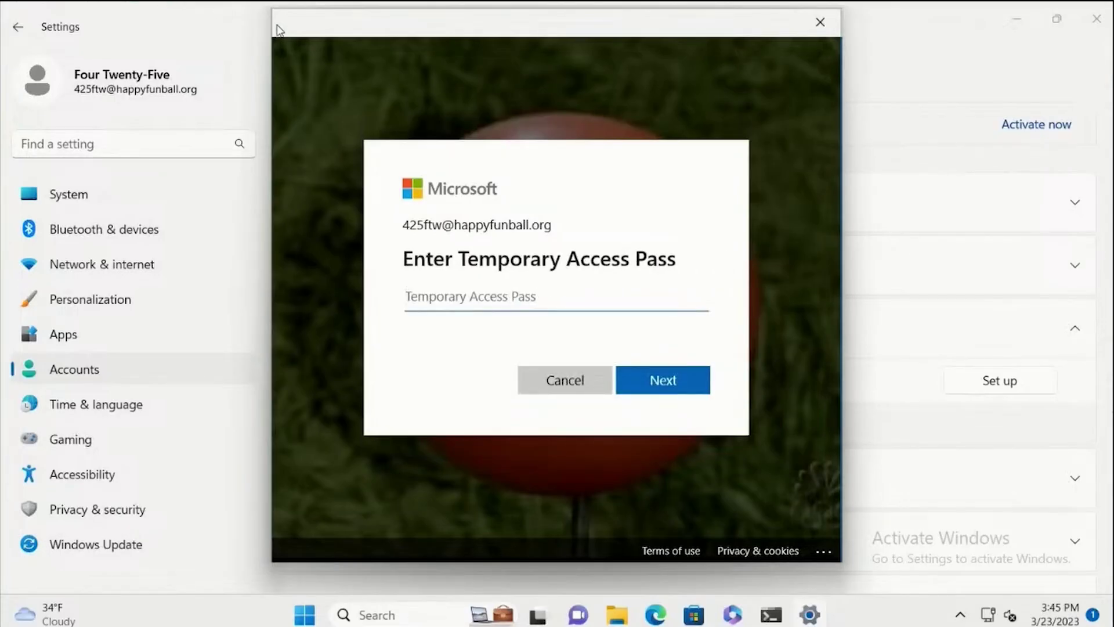
{"action": "key", "text": "ctrl+v"}
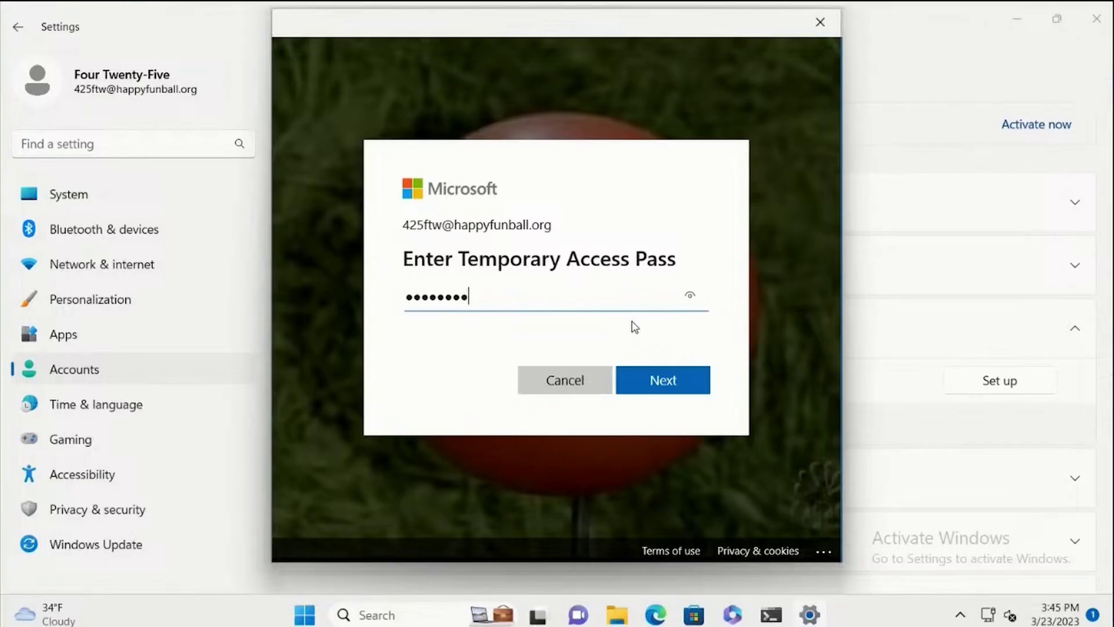
{"action": "left_click", "coordinate": [667, 381]}
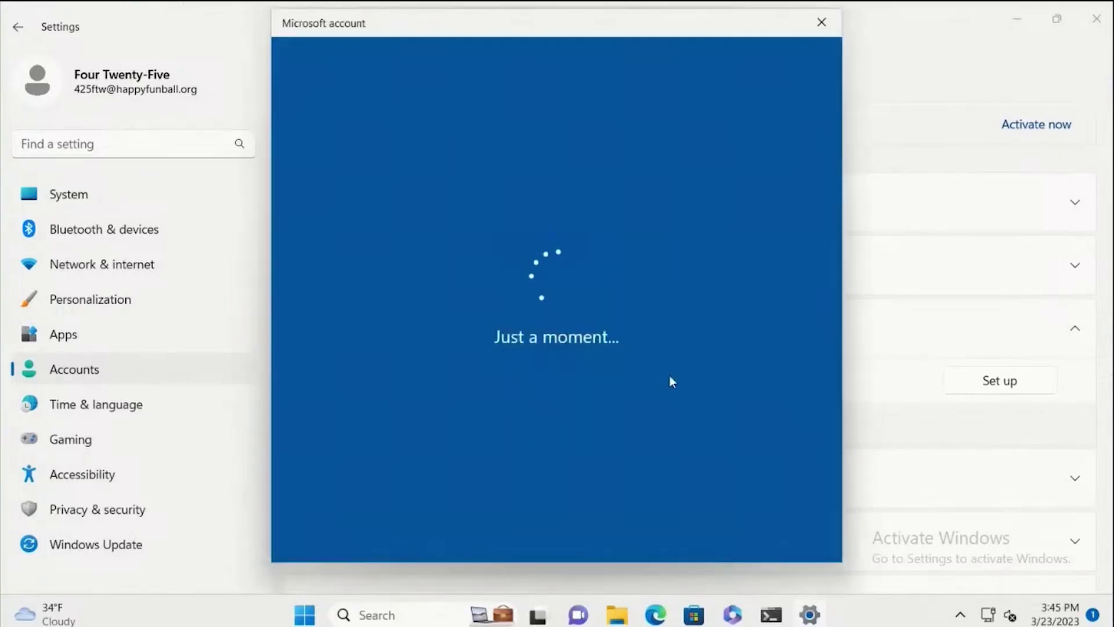
Enter and confirm the new Windows Hello PIN, then acknowledge the All set message.
{"action": "type", "text": "123456"}
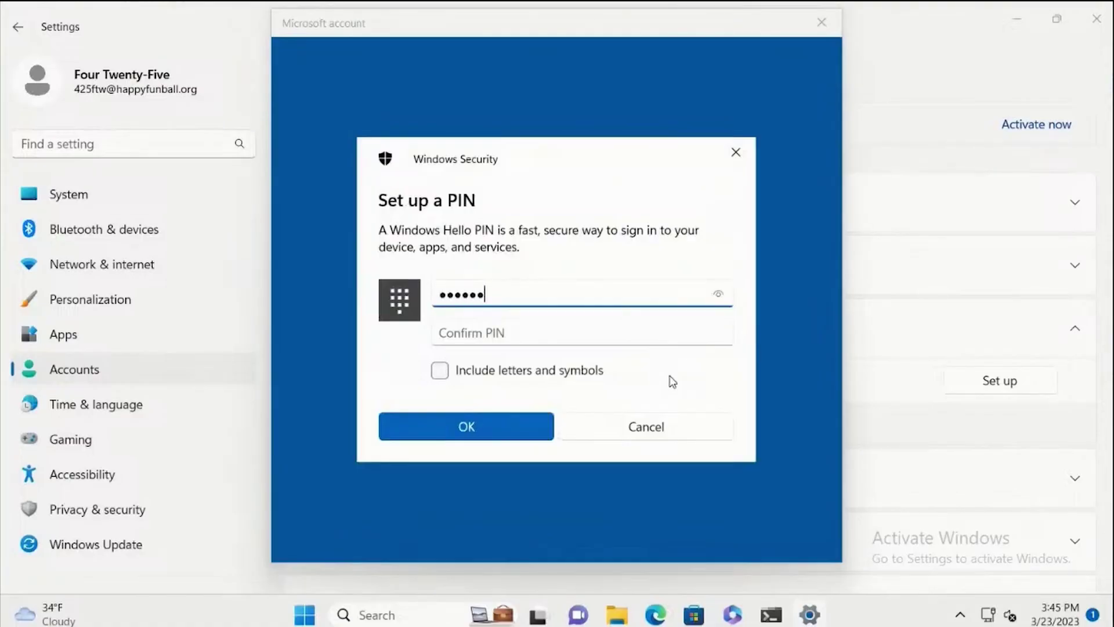
{"action": "key", "text": "Tab"}
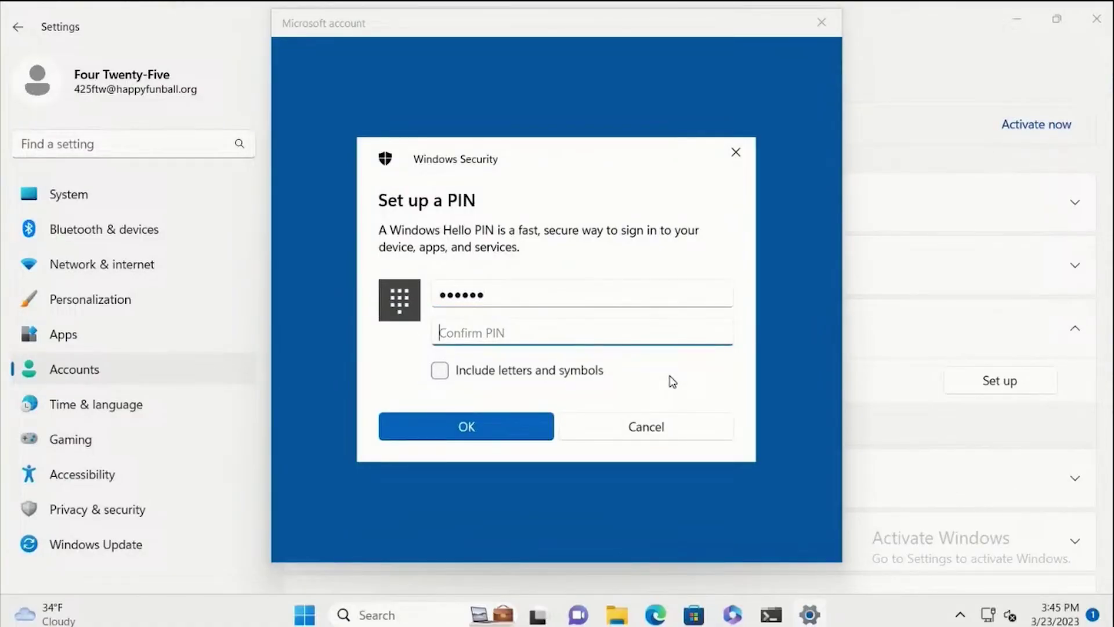
{"action": "type", "text": "123456"}
{"action": "key", "text": "Return"}
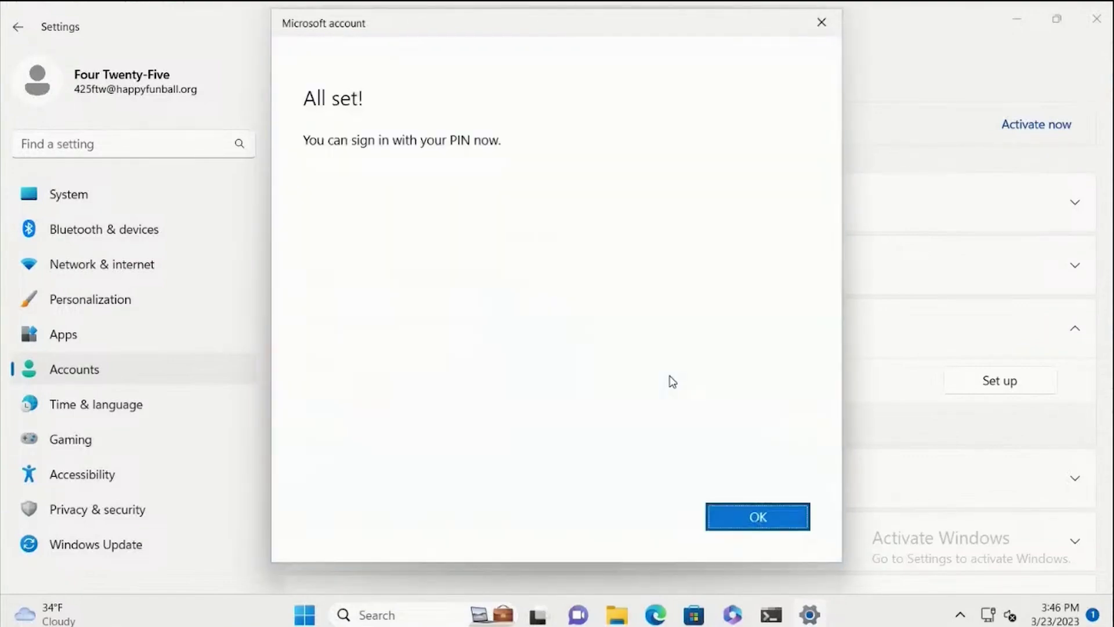
{"action": "left_click", "coordinate": [766, 519]}
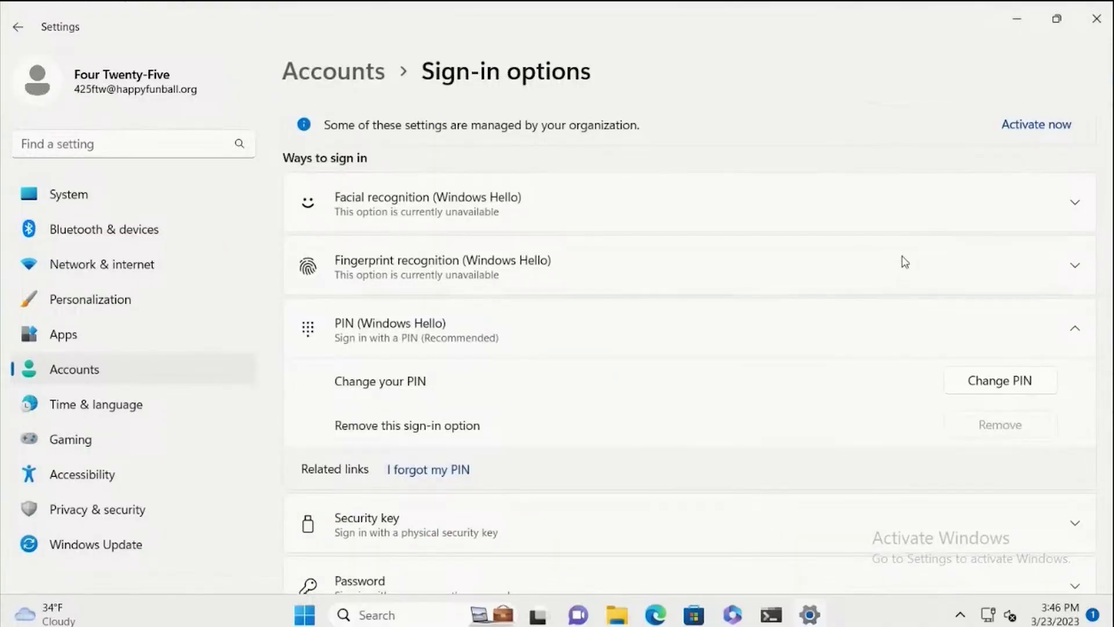
Close Settings, sign out of the work account, and sign back in with the PIN.
{"action": "left_click", "coordinate": [1097, 20]}
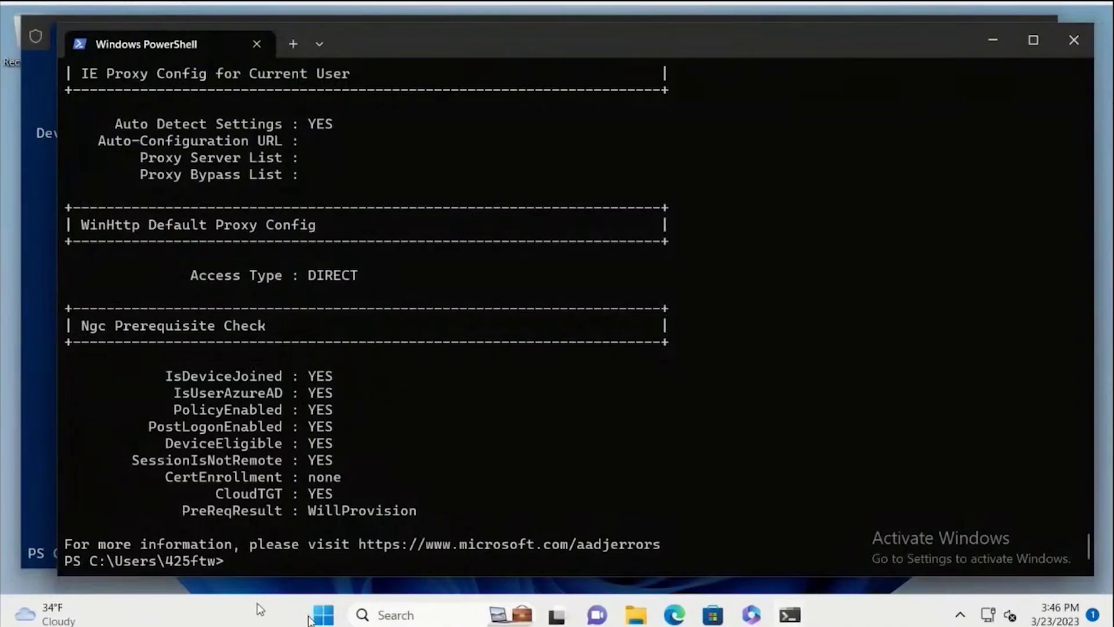
{"action": "left_click", "coordinate": [315, 614]}
{"action": "left_click", "coordinate": [372, 554]}
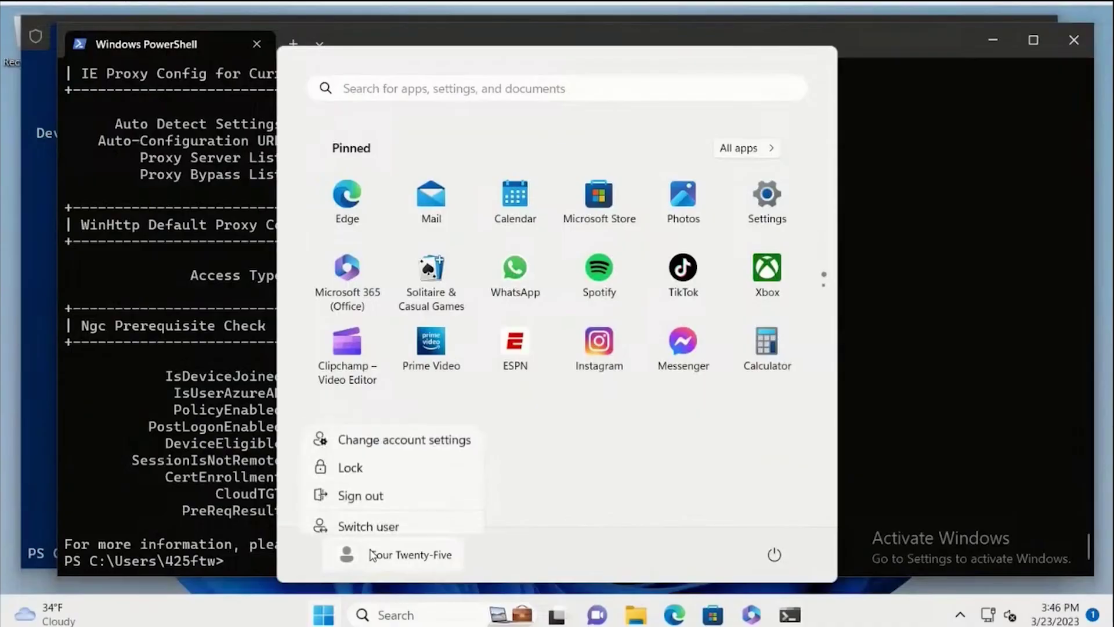
{"action": "left_click", "coordinate": [373, 489]}
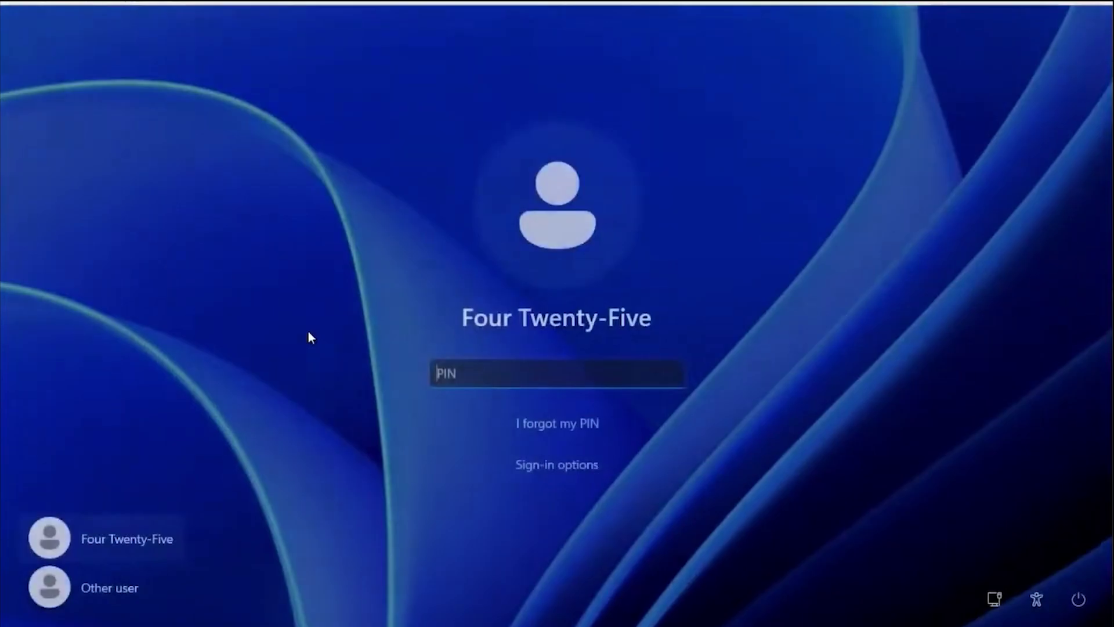
{"action": "type", "text": "•••"}
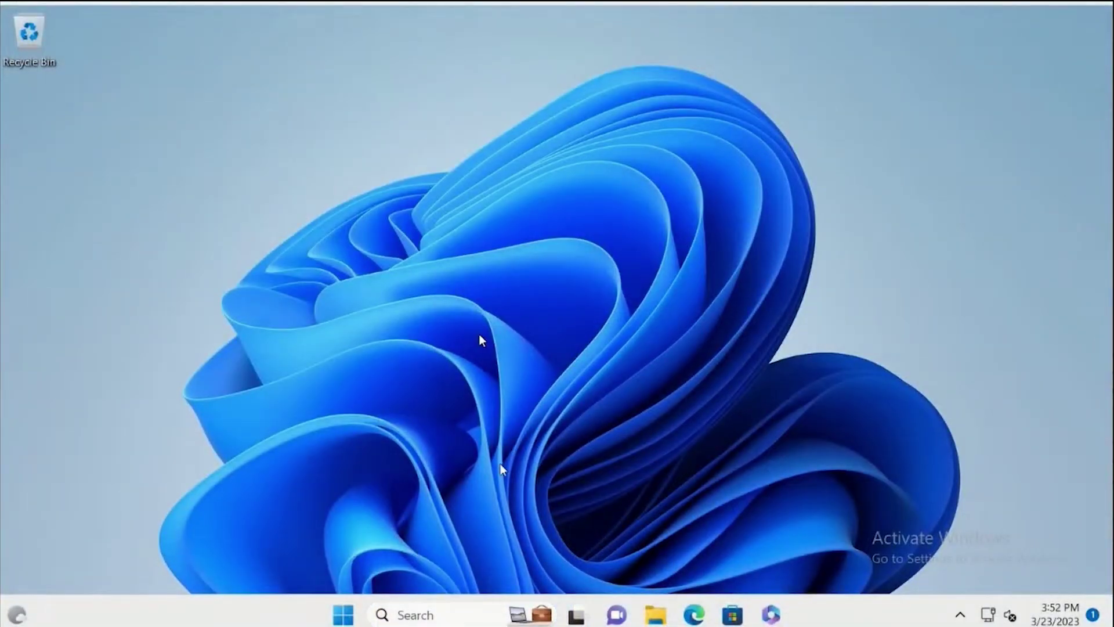
Launch Command Prompt from search and move its window higher up.
{"action": "left_click", "coordinate": [459, 620]}
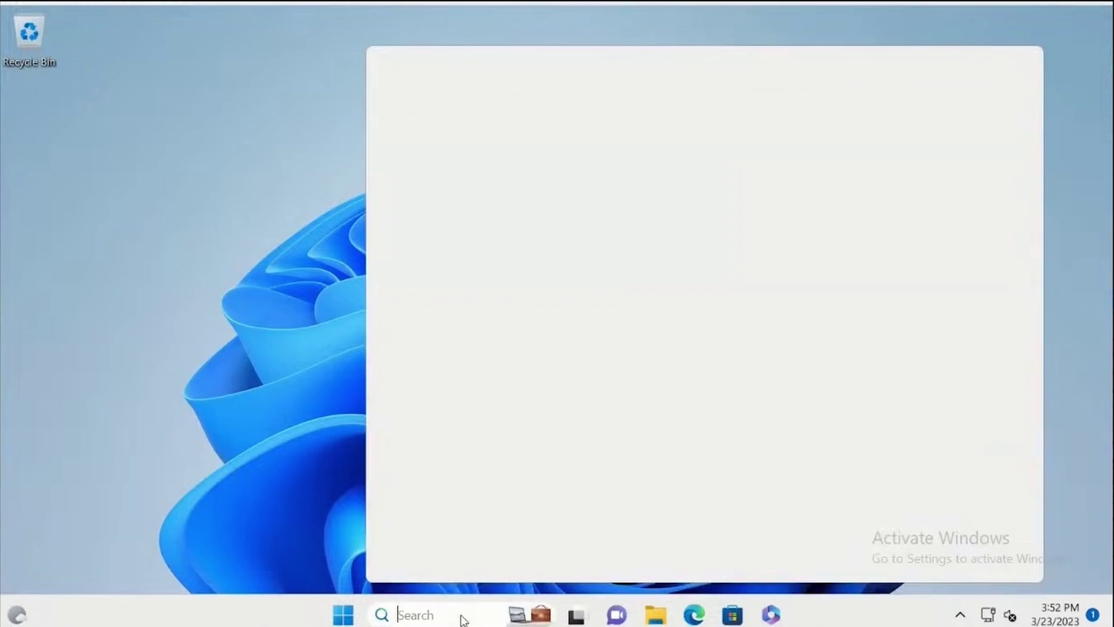
{"action": "type", "text": "cmd"}
{"action": "key", "text": "Return"}
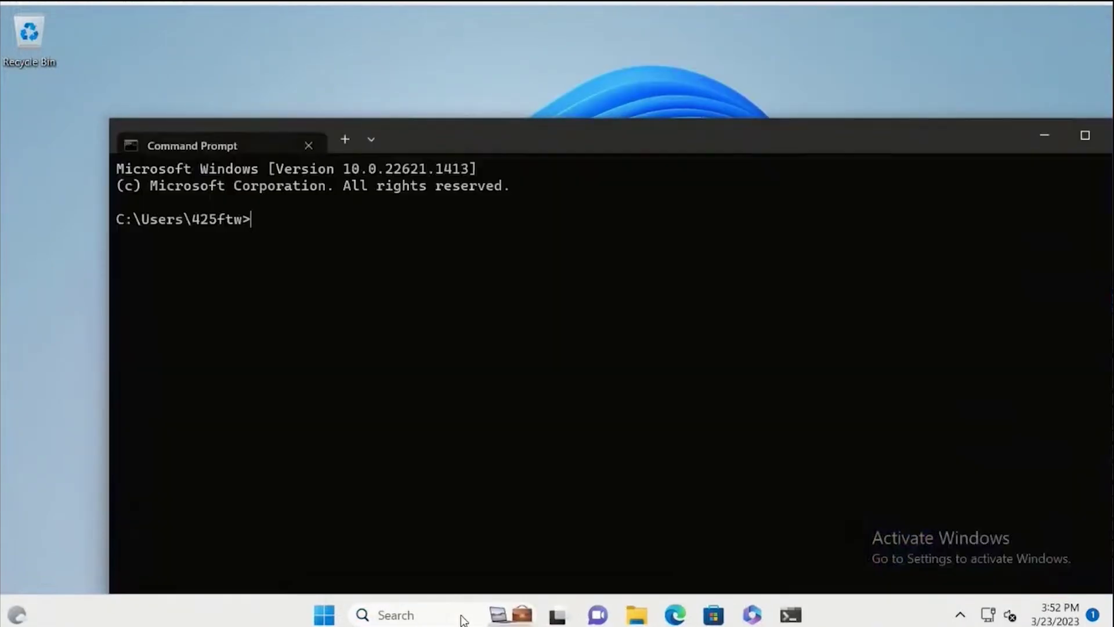
{"action": "left_click_drag", "start_coordinate": [861, 147], "coordinate": [815, 45]}
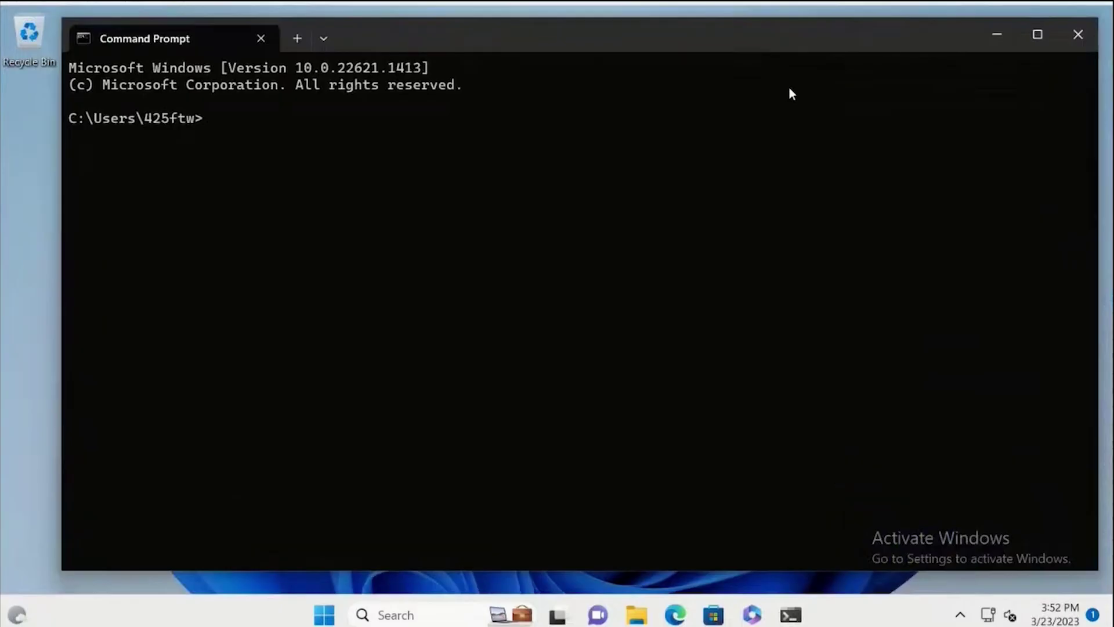
Run dir \\happyfunball.local\sysvol to confirm the SYSVOL share is reachable.
{"action": "type", "text": "dir \\happly"}
{"action": "key", "text": "BackSpace"}
{"action": "key", "text": "BackSpace"}
{"action": "type", "text": "yfunball.local\\sy"}
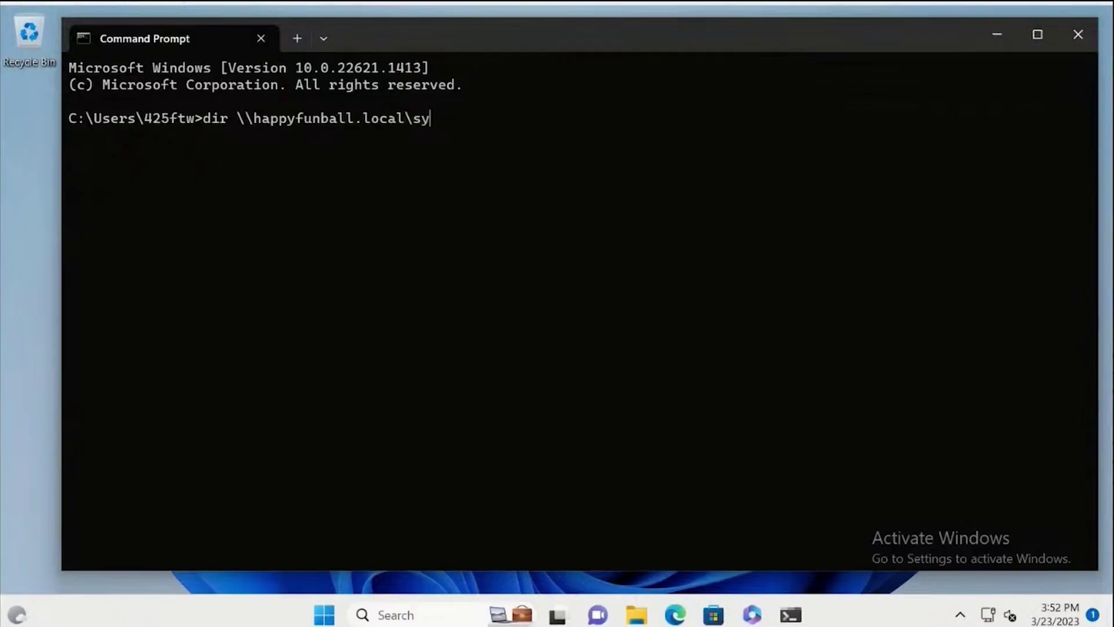
{"action": "type", "text": "svol"}
{"action": "key", "text": "Return"}
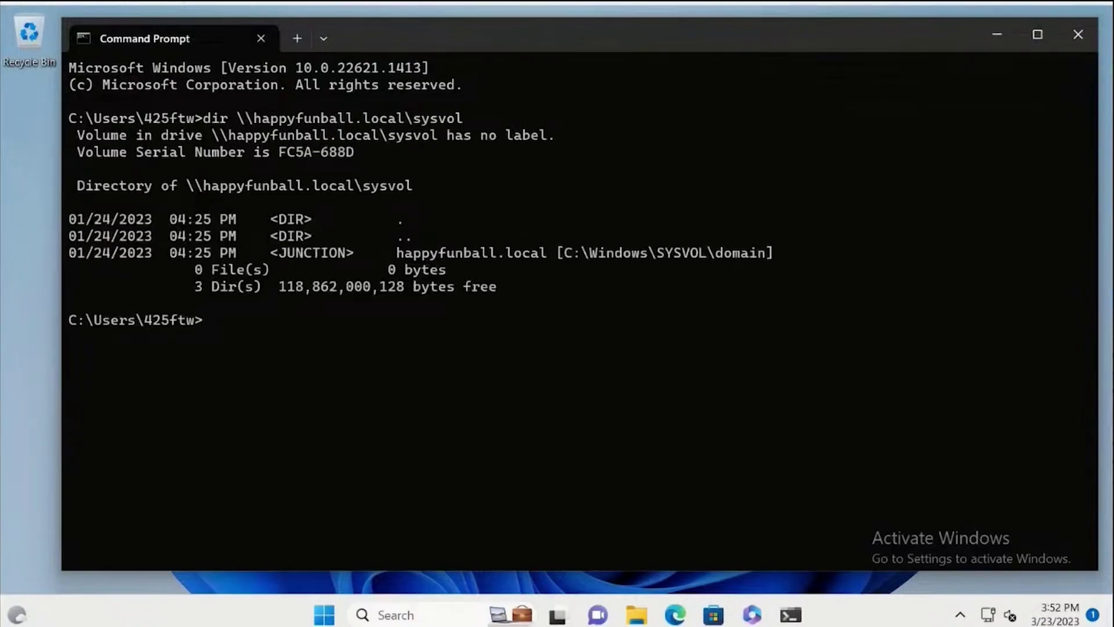
{"action": "left_click", "coordinate": [678, 616]}
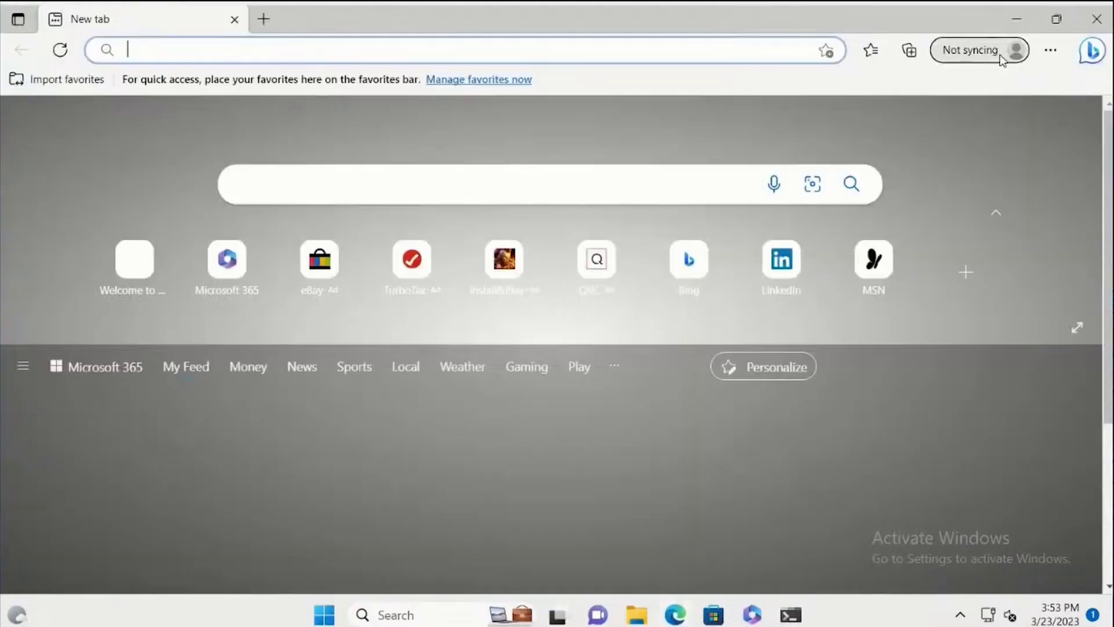
Confirm Edge is on the work profile and browse to aka.ms/myapp.
{"action": "left_click", "coordinate": [996, 56]}
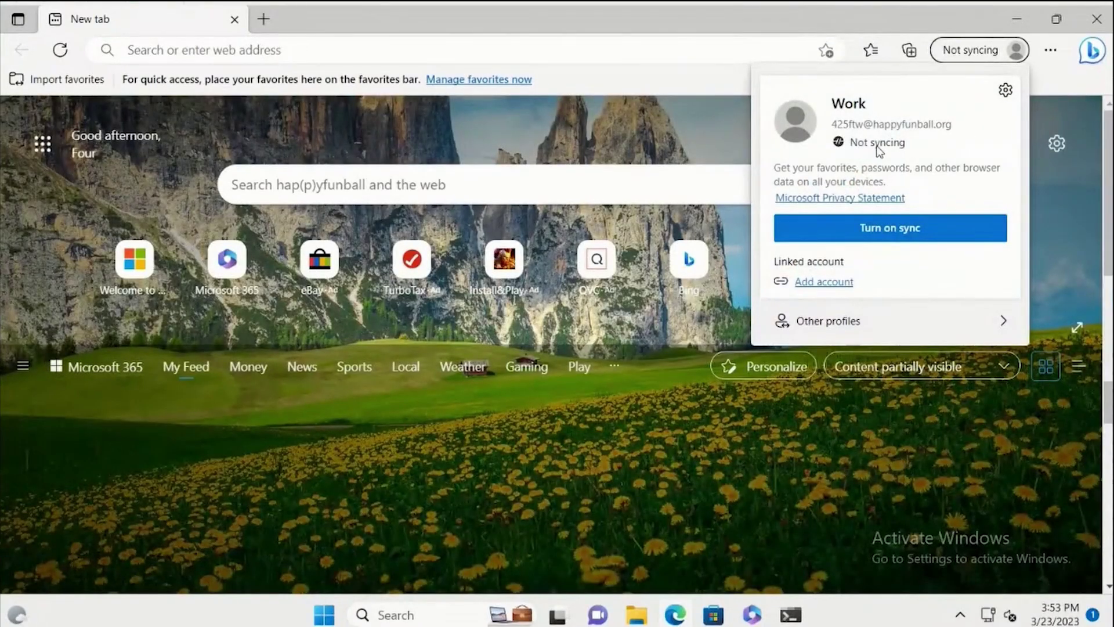
{"action": "left_click", "coordinate": [507, 46]}
{"action": "type", "text": "aka."}
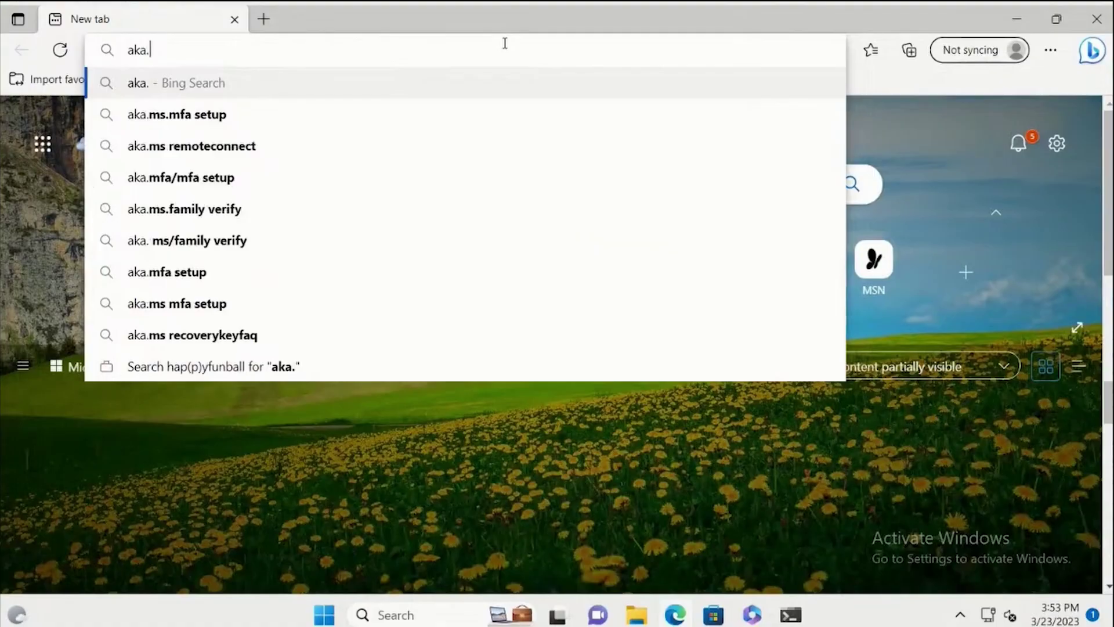
{"action": "type", "text": "ms/myapp"}
{"action": "key", "text": "Return"}
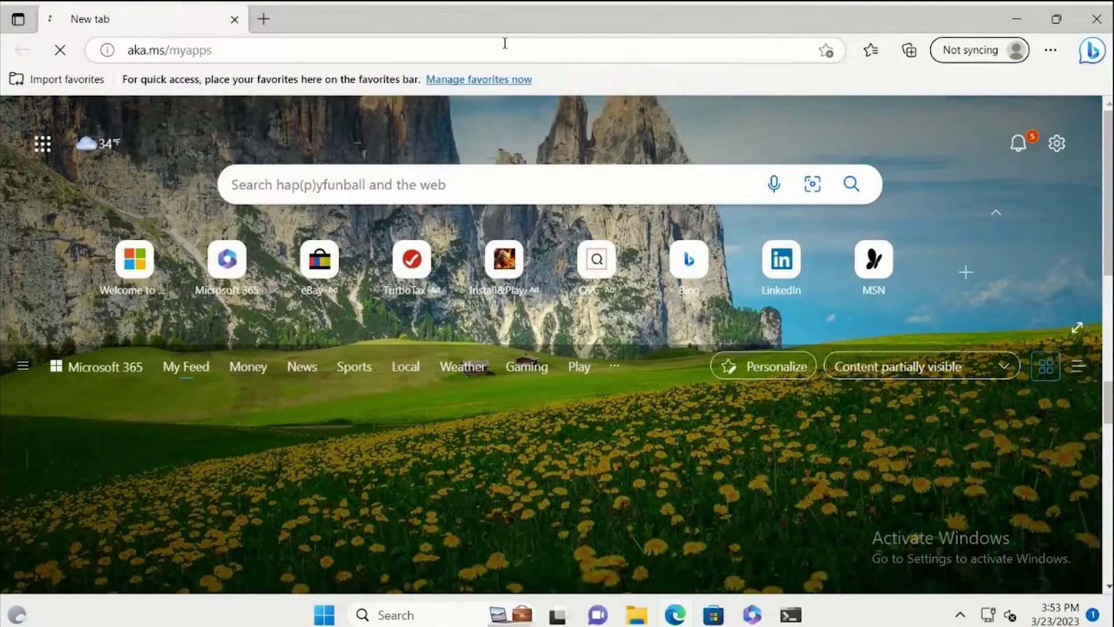